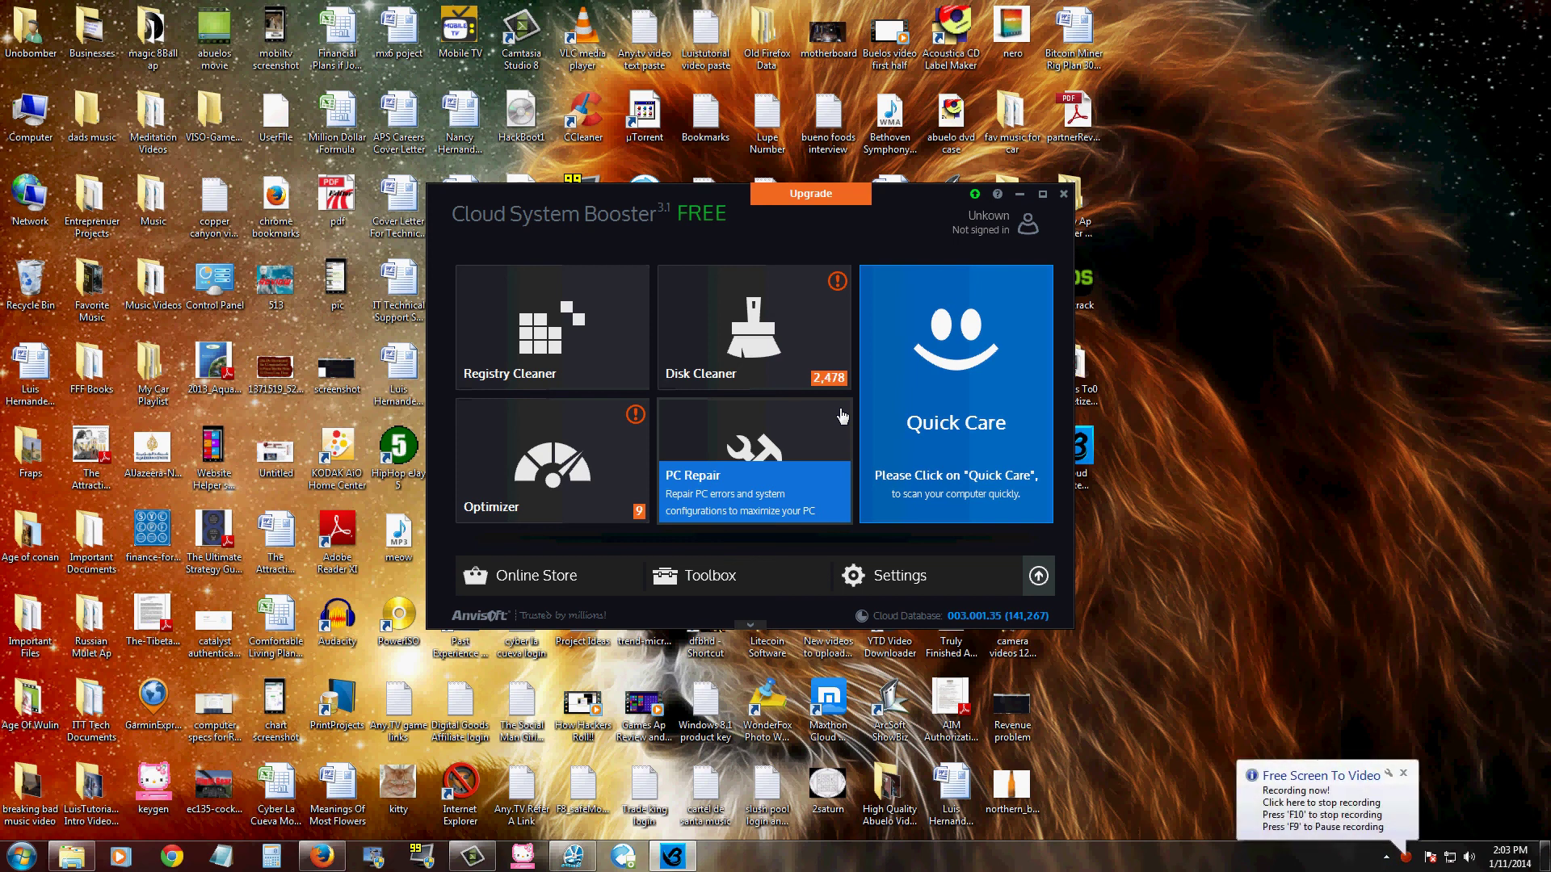
Reposition the Cloud System Booster window on the desktop
drag(793, 254, 821, 281)
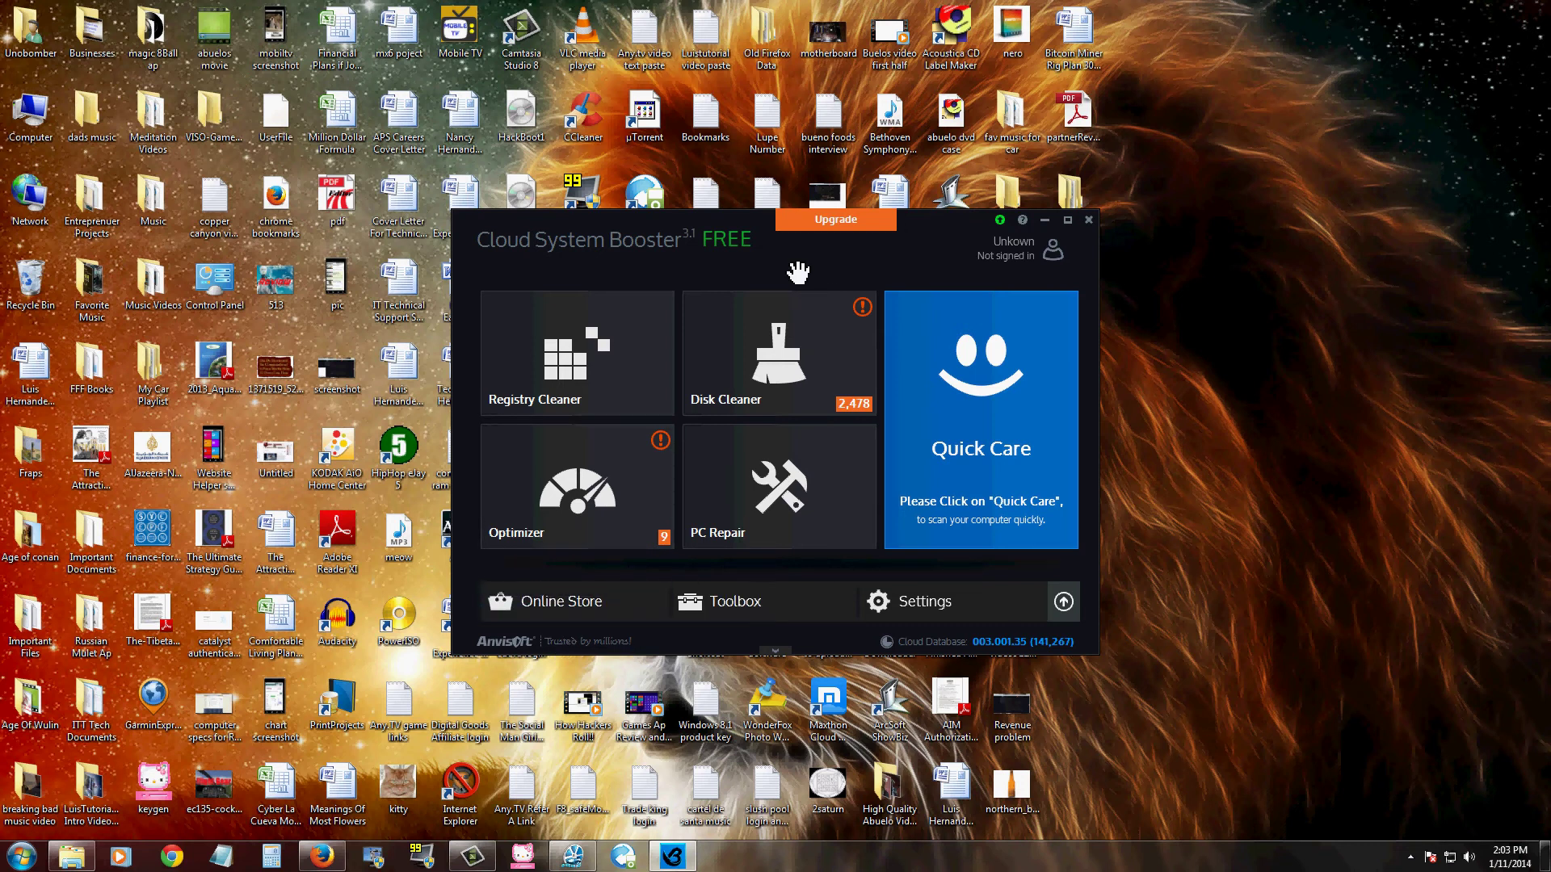
drag(792, 266, 807, 275)
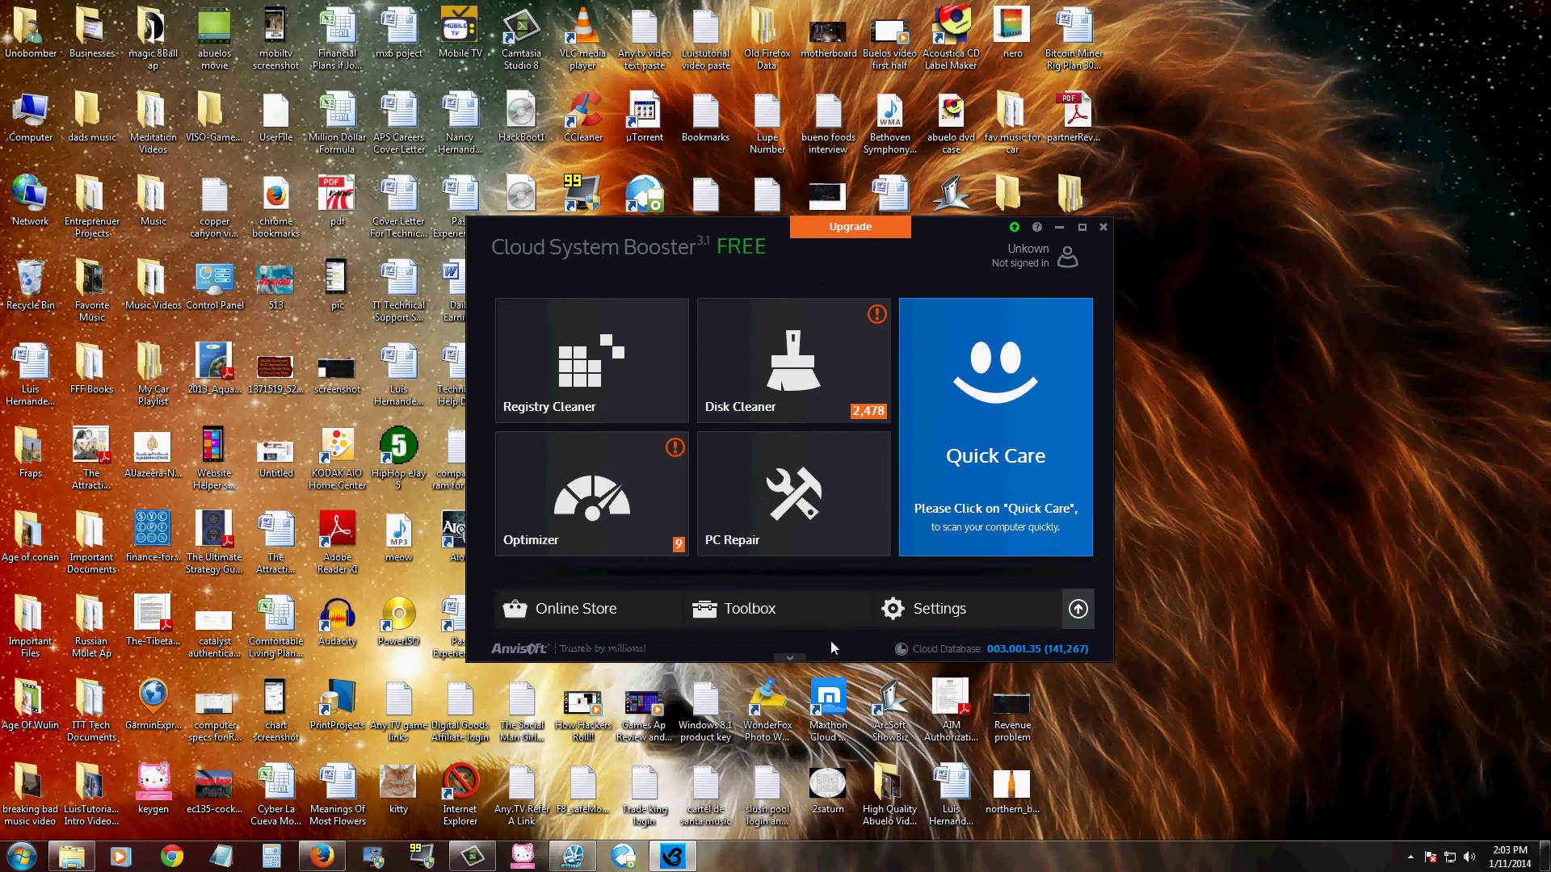
drag(848, 281, 844, 279)
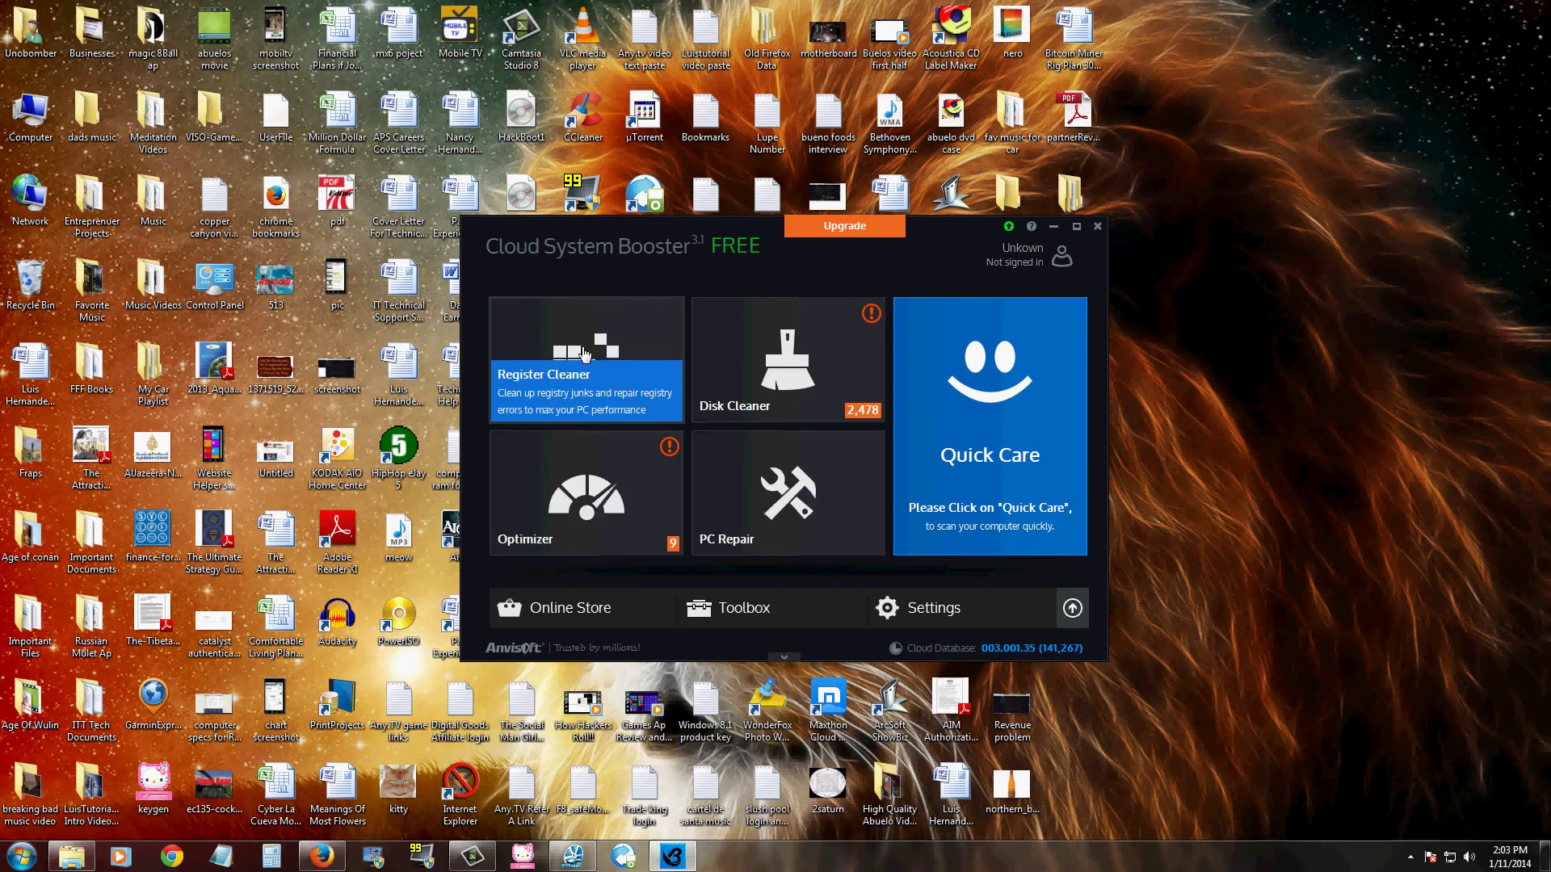
Run Registry Cleaner, clear the 24 problems found, and finish back to home
click(563, 385)
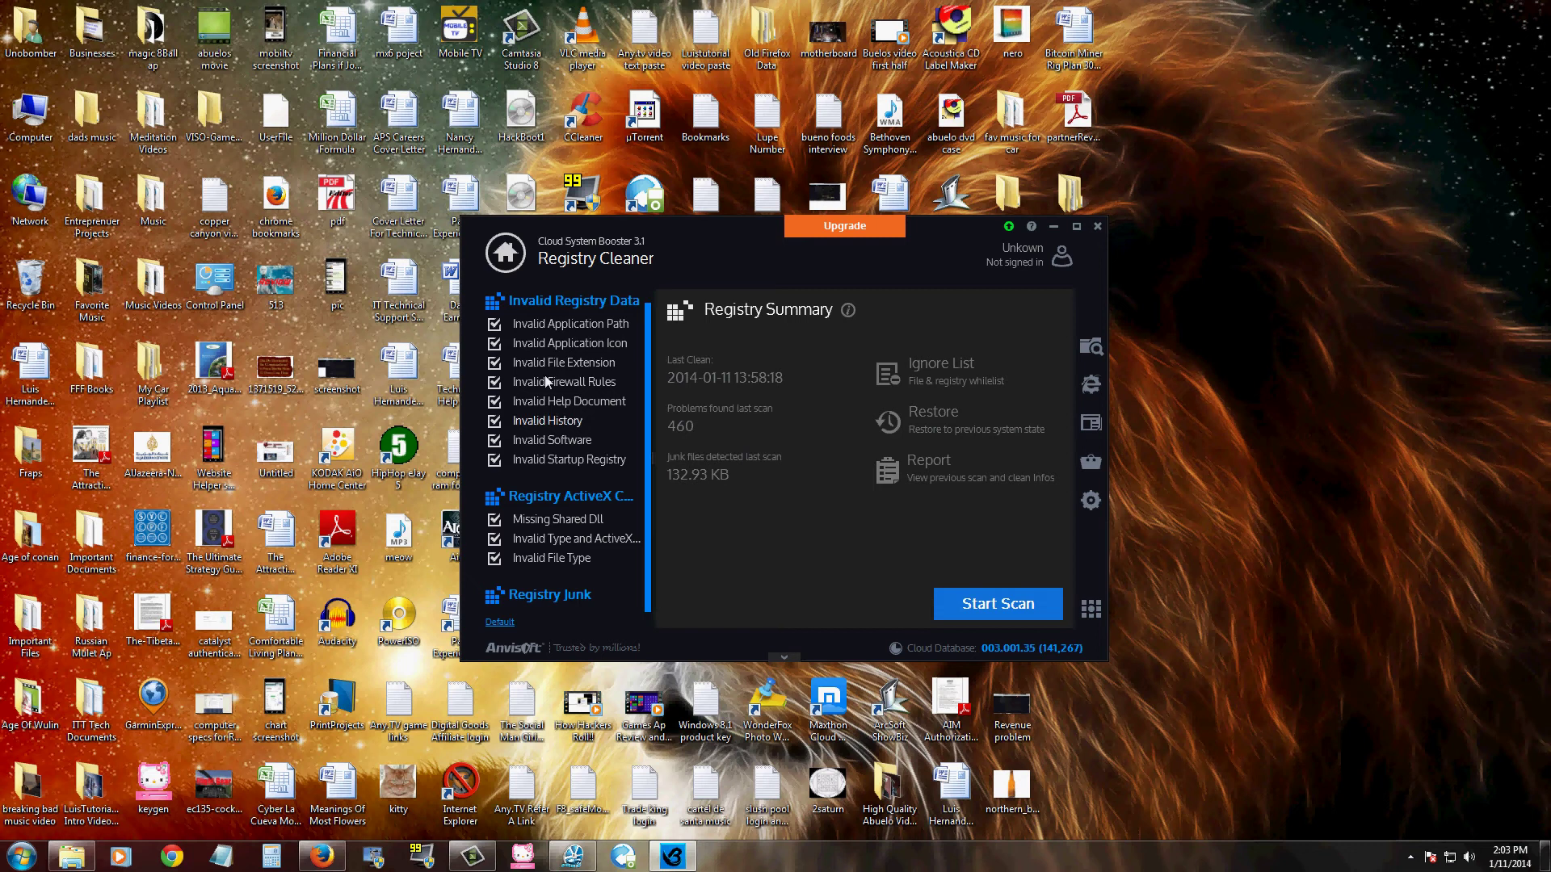
click(955, 599)
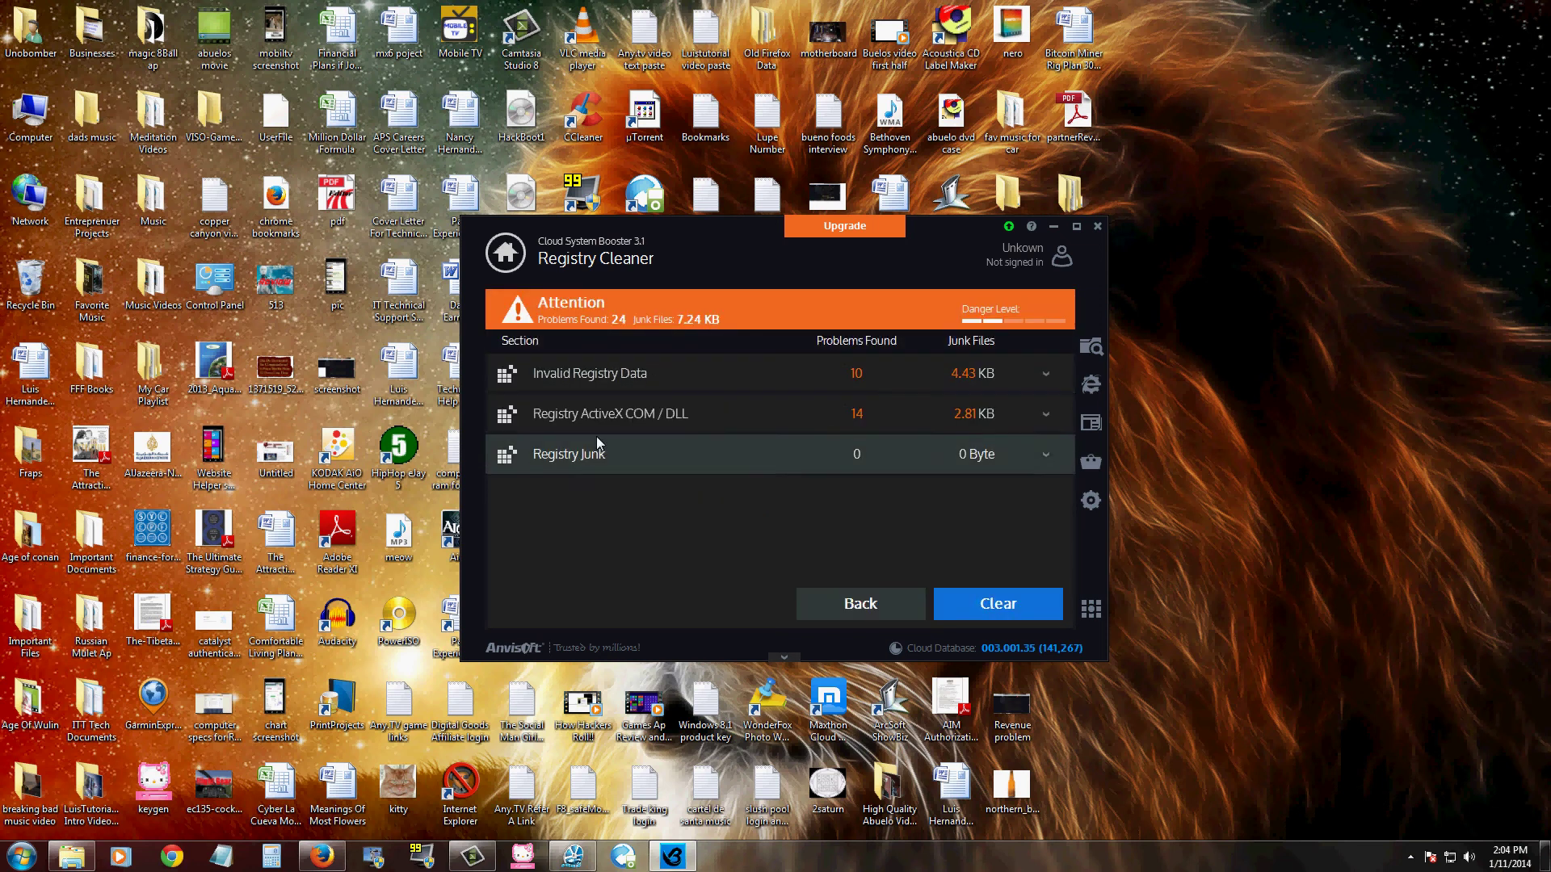
click(996, 607)
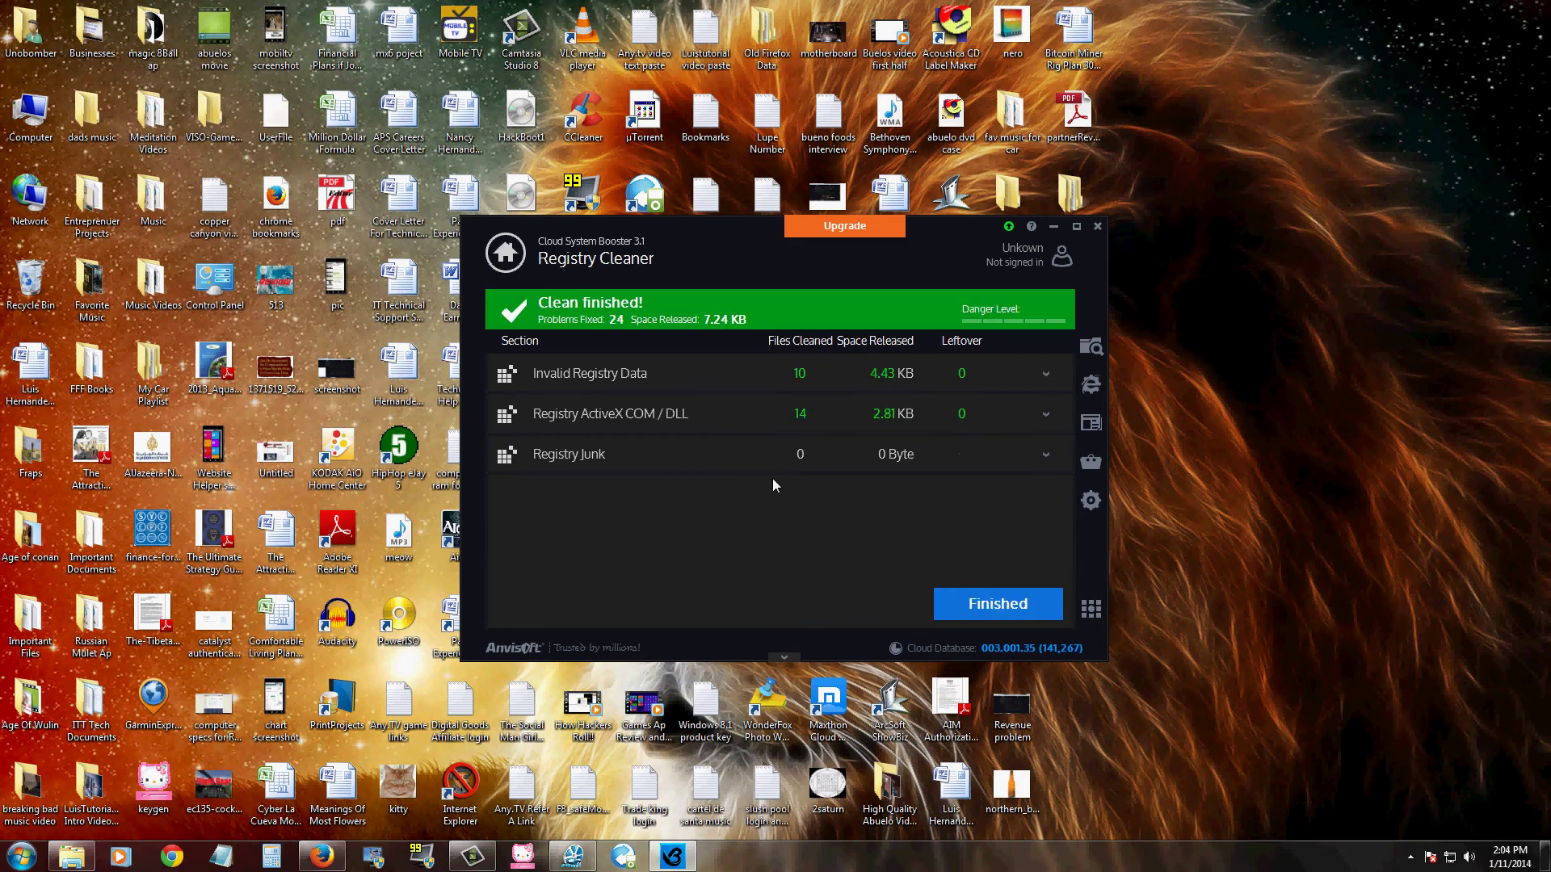
click(505, 253)
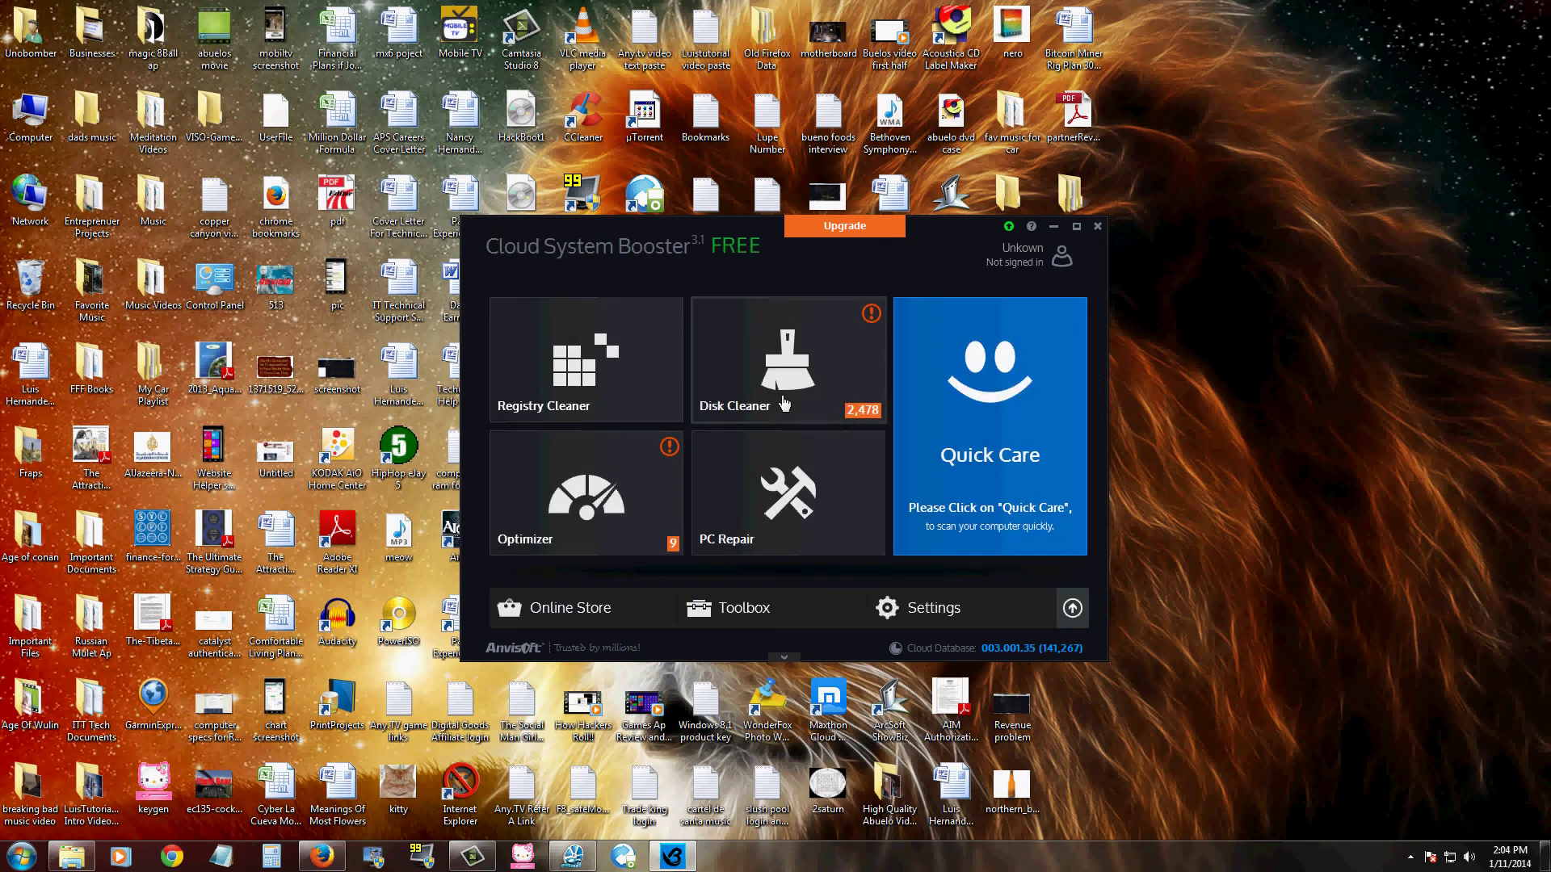
mouse_move(787, 359)
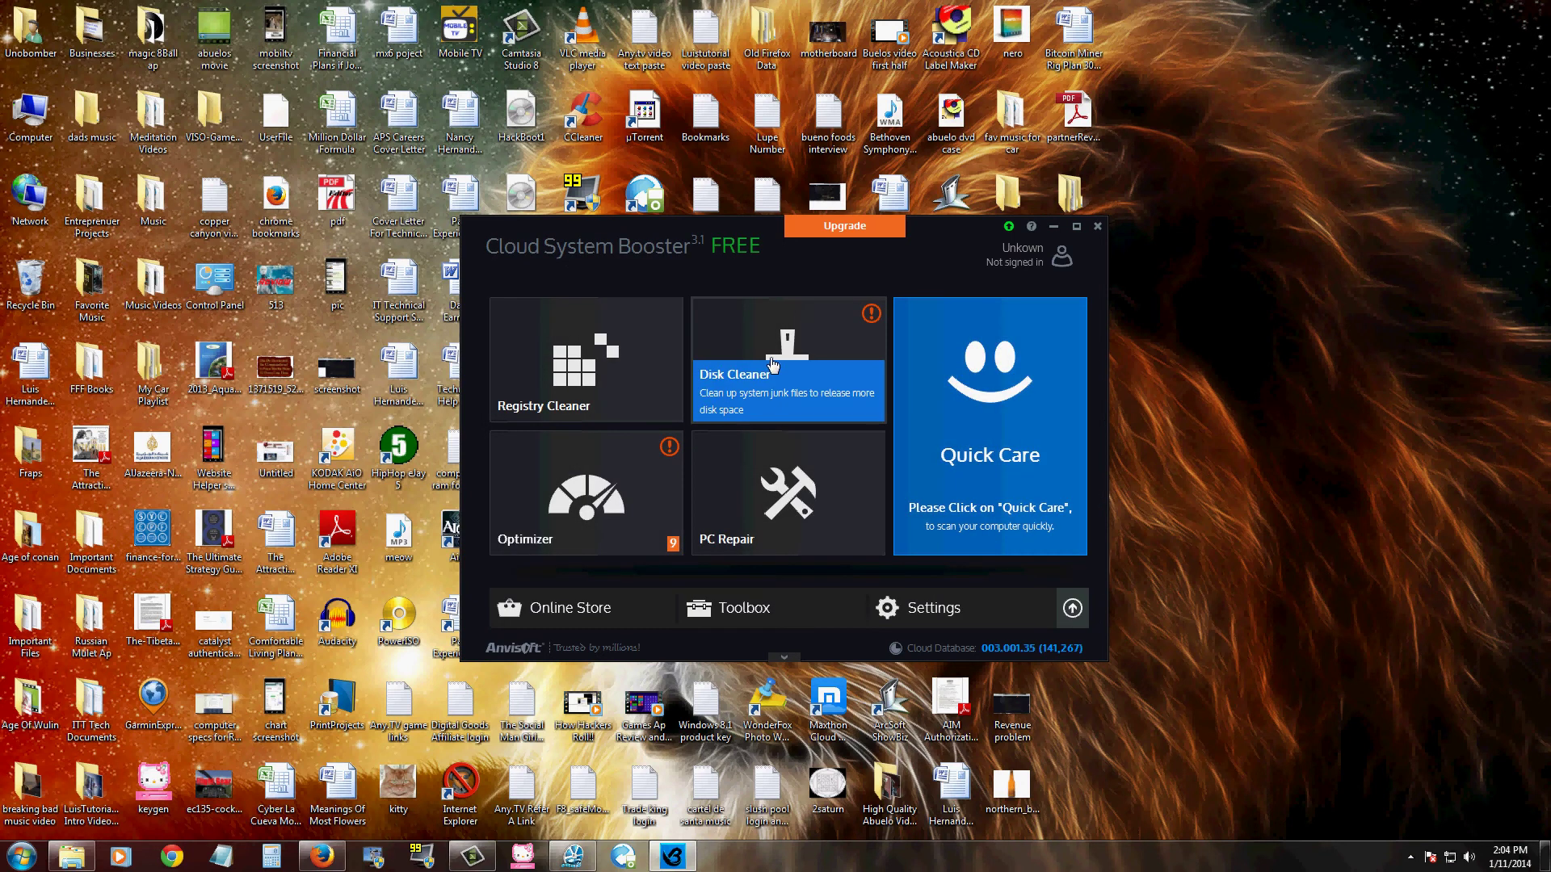
Start the Disk Cleaner tool from the home screen
click(773, 363)
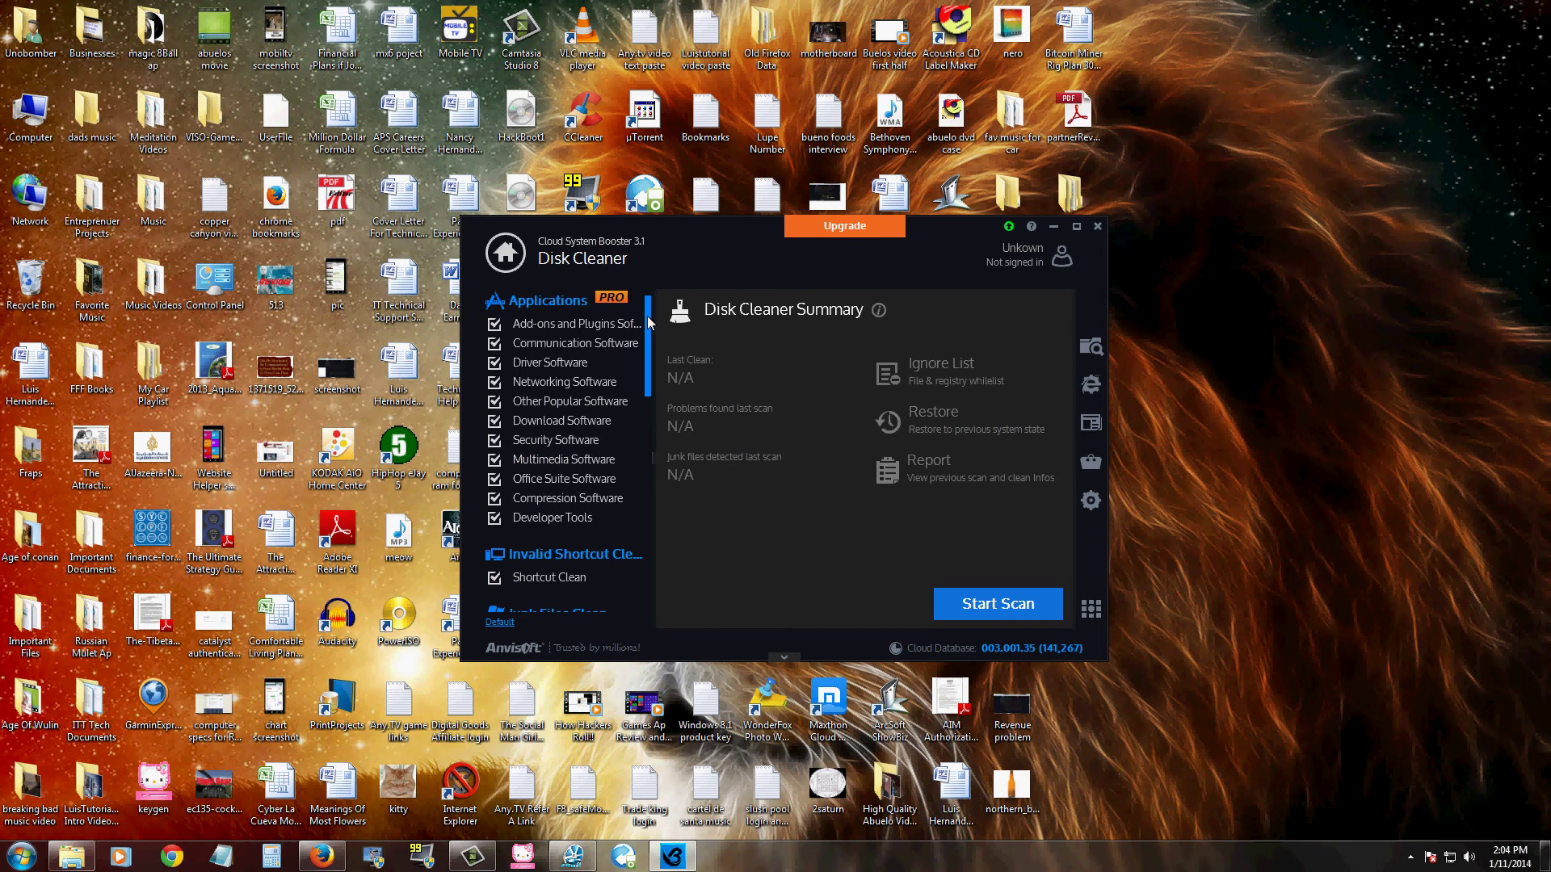
scroll(649, 318, down, 1)
scroll(648, 308, up, 1)
drag(647, 311, 648, 375)
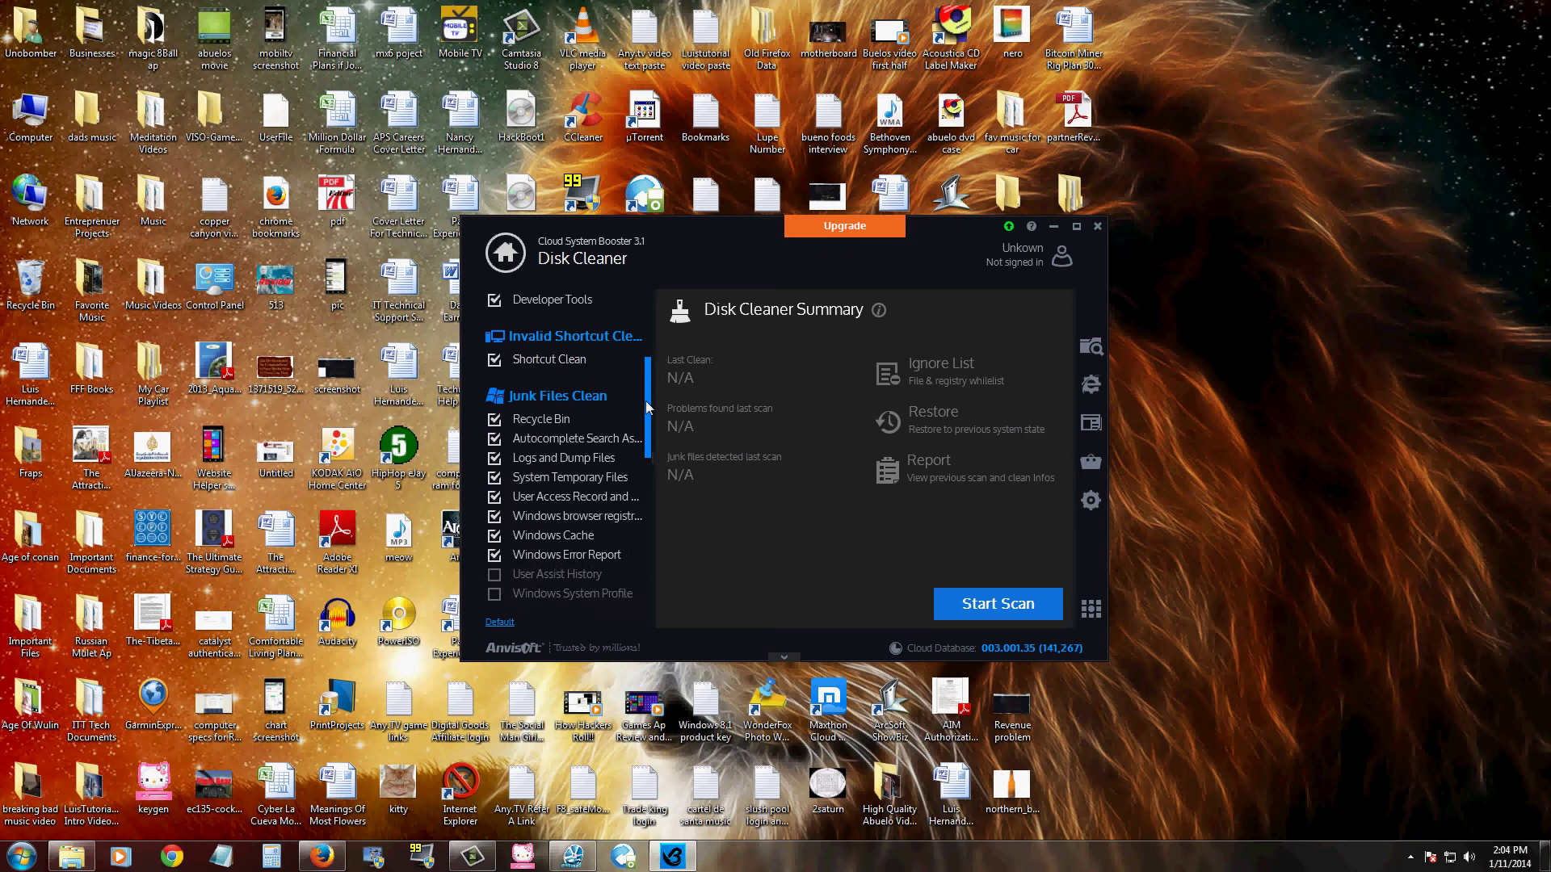
drag(649, 410, 648, 447)
scroll(551, 453, down, 1)
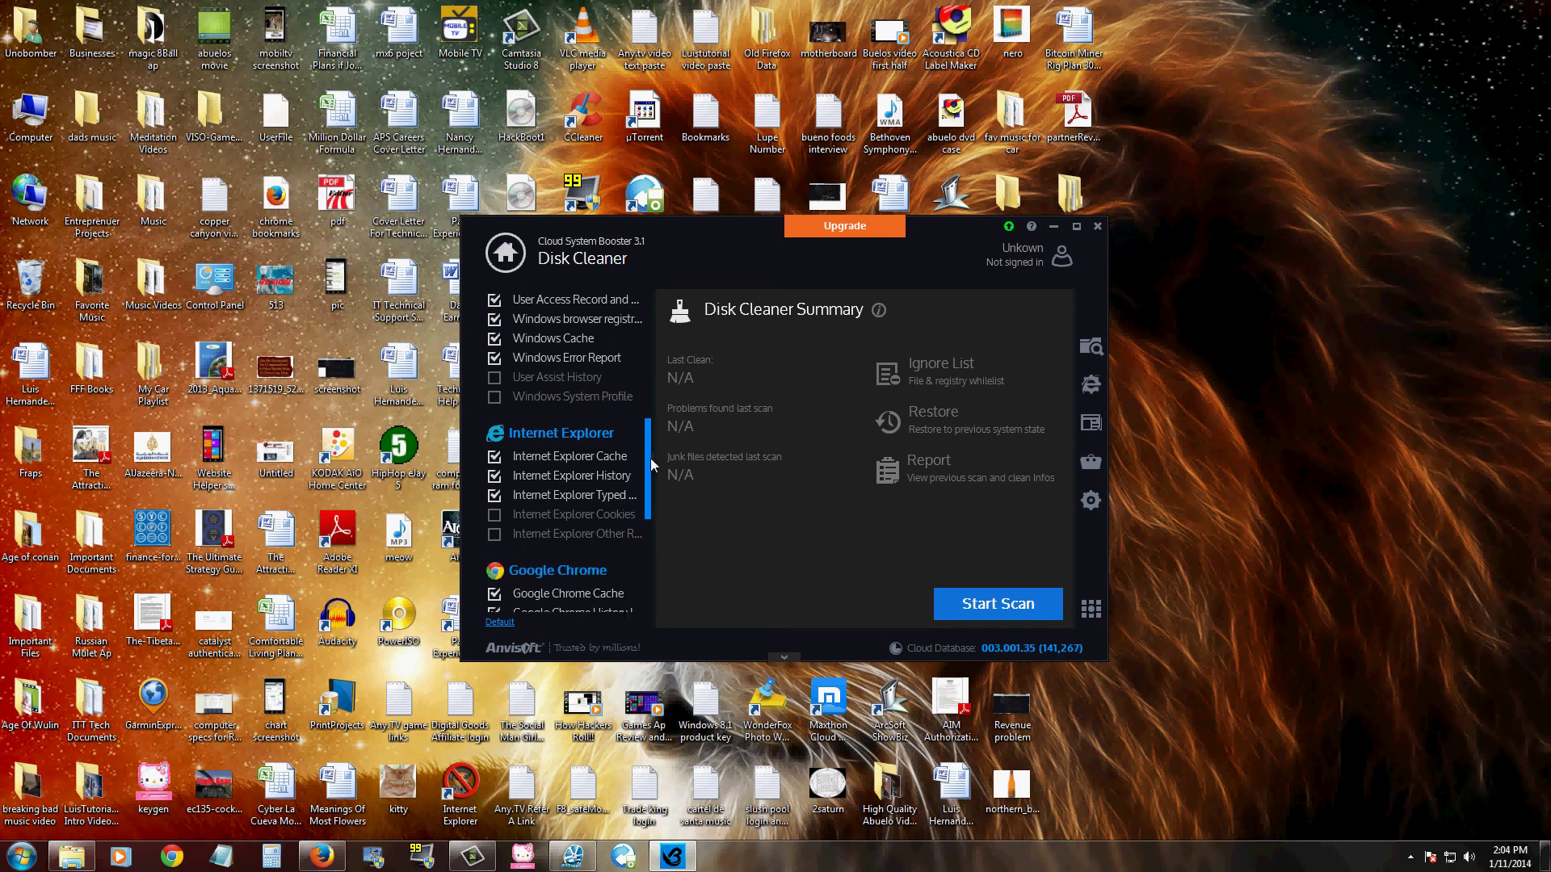
scroll(614, 479, down, 1)
scroll(632, 530, down, 2)
scroll(643, 514, up, 1)
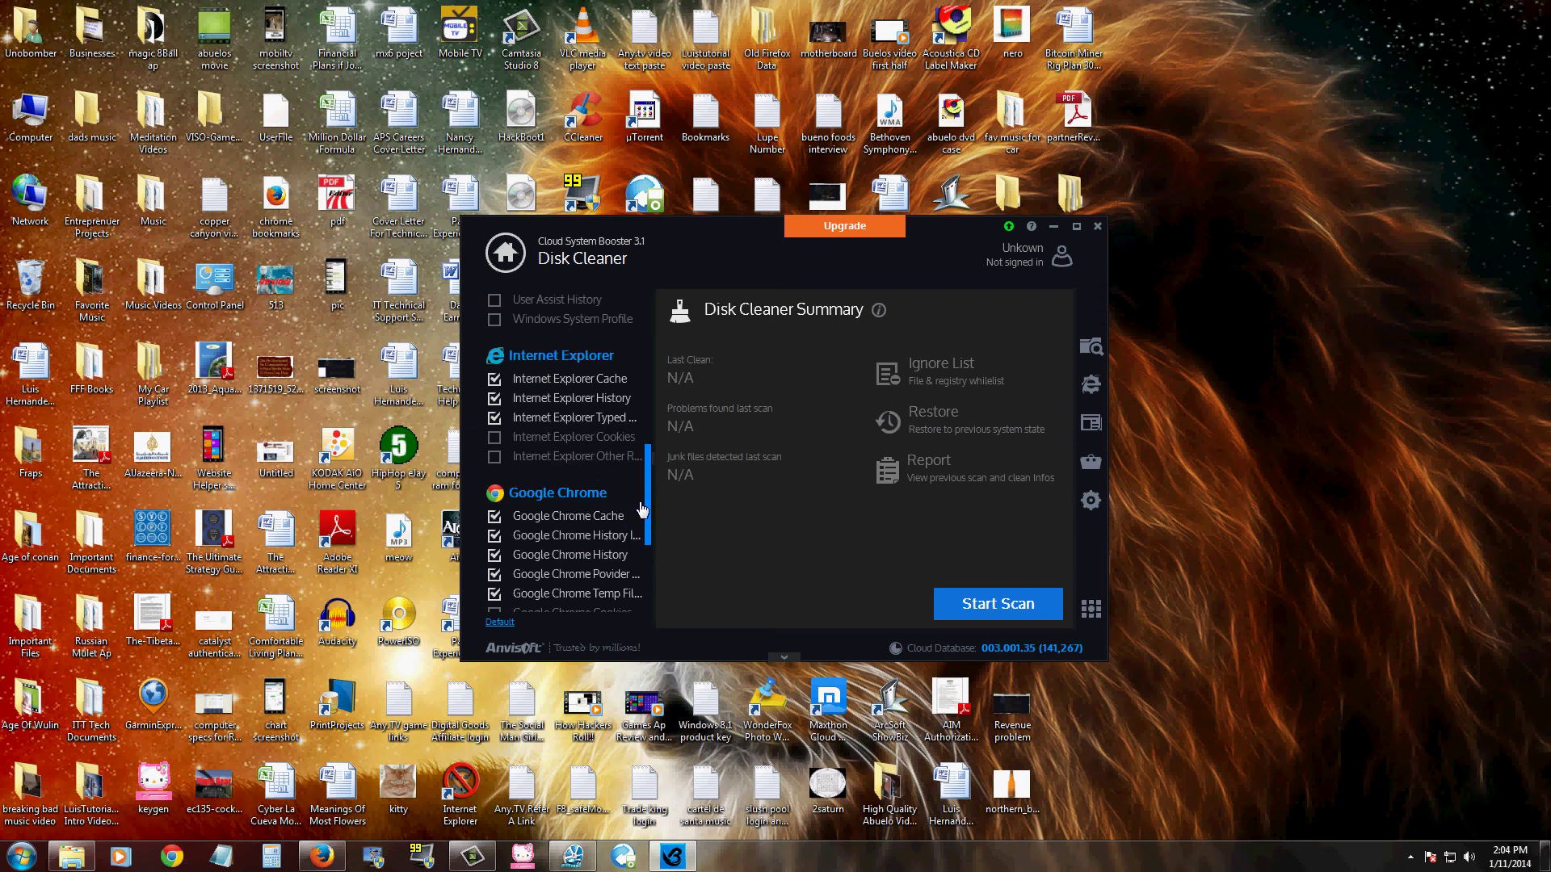
scroll(643, 514, down, 3)
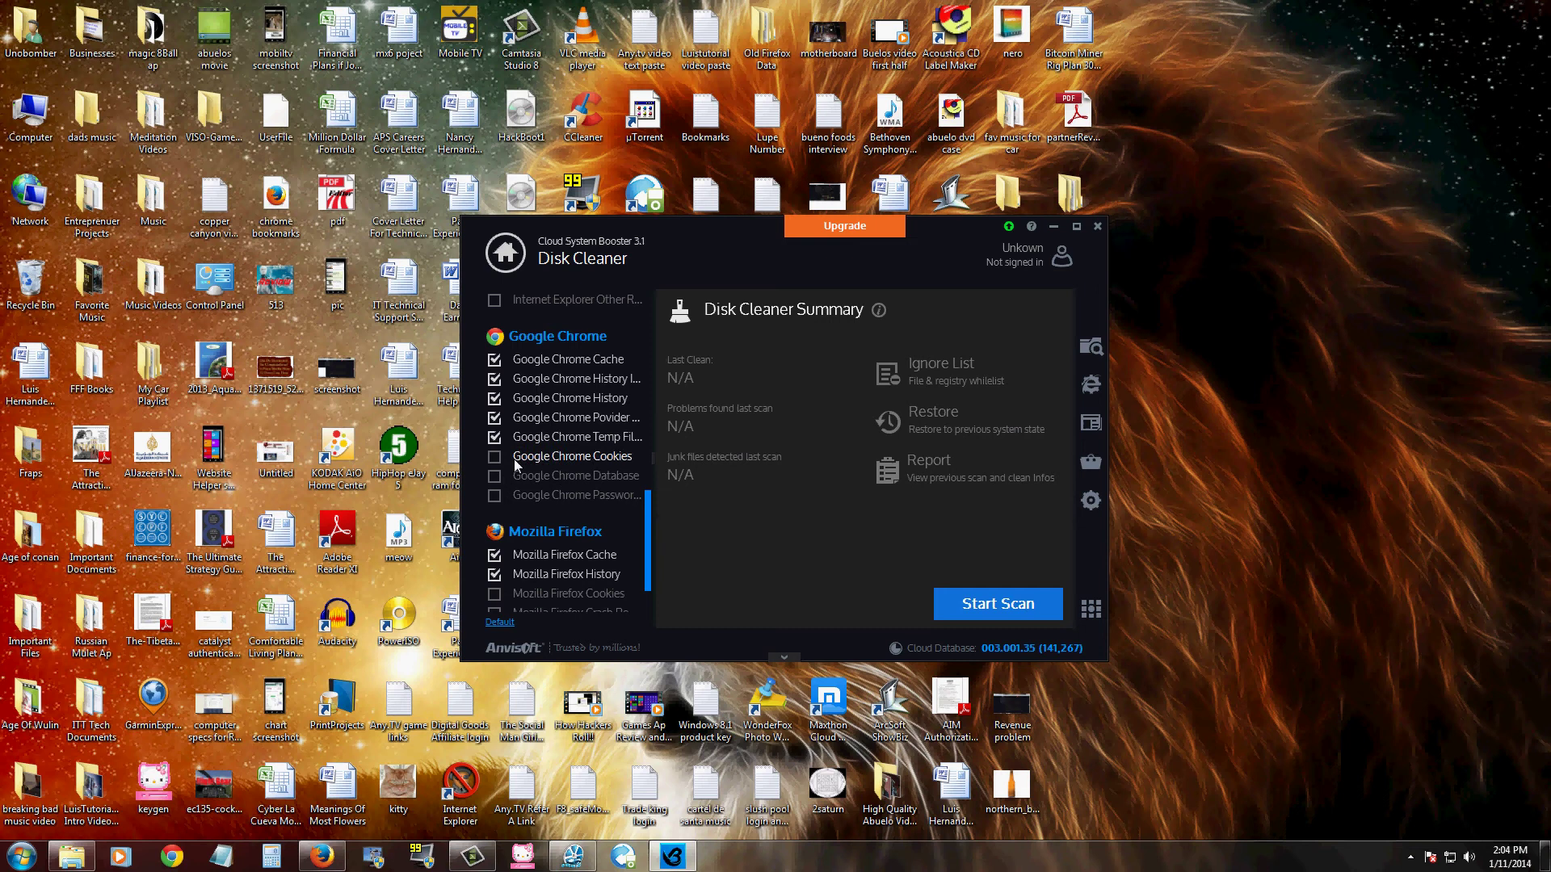
scroll(653, 530, down, 2)
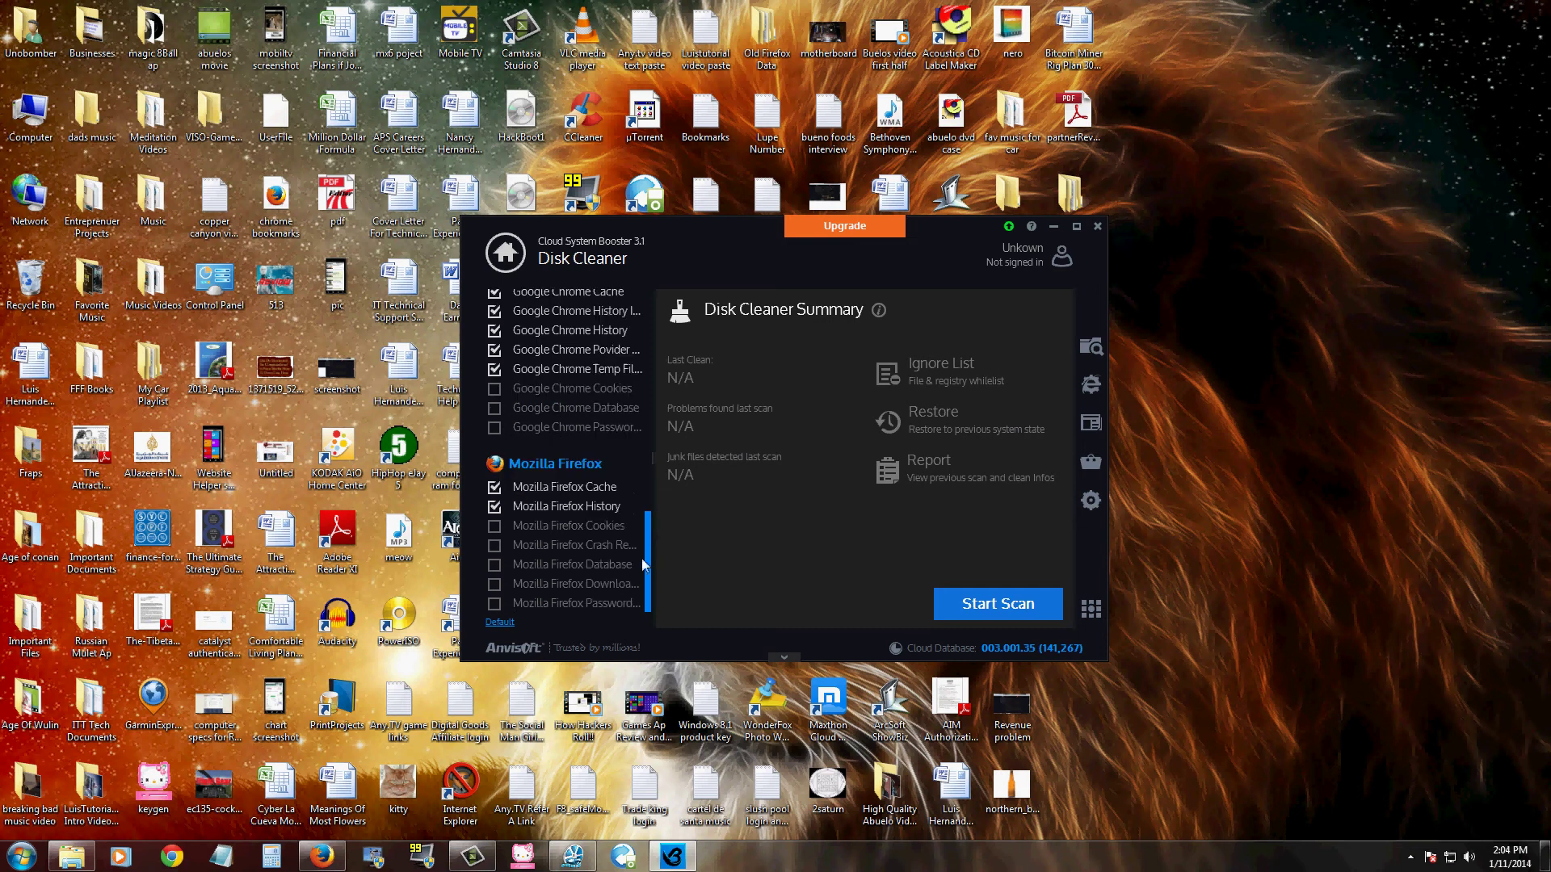
scroll(642, 529, up, 5)
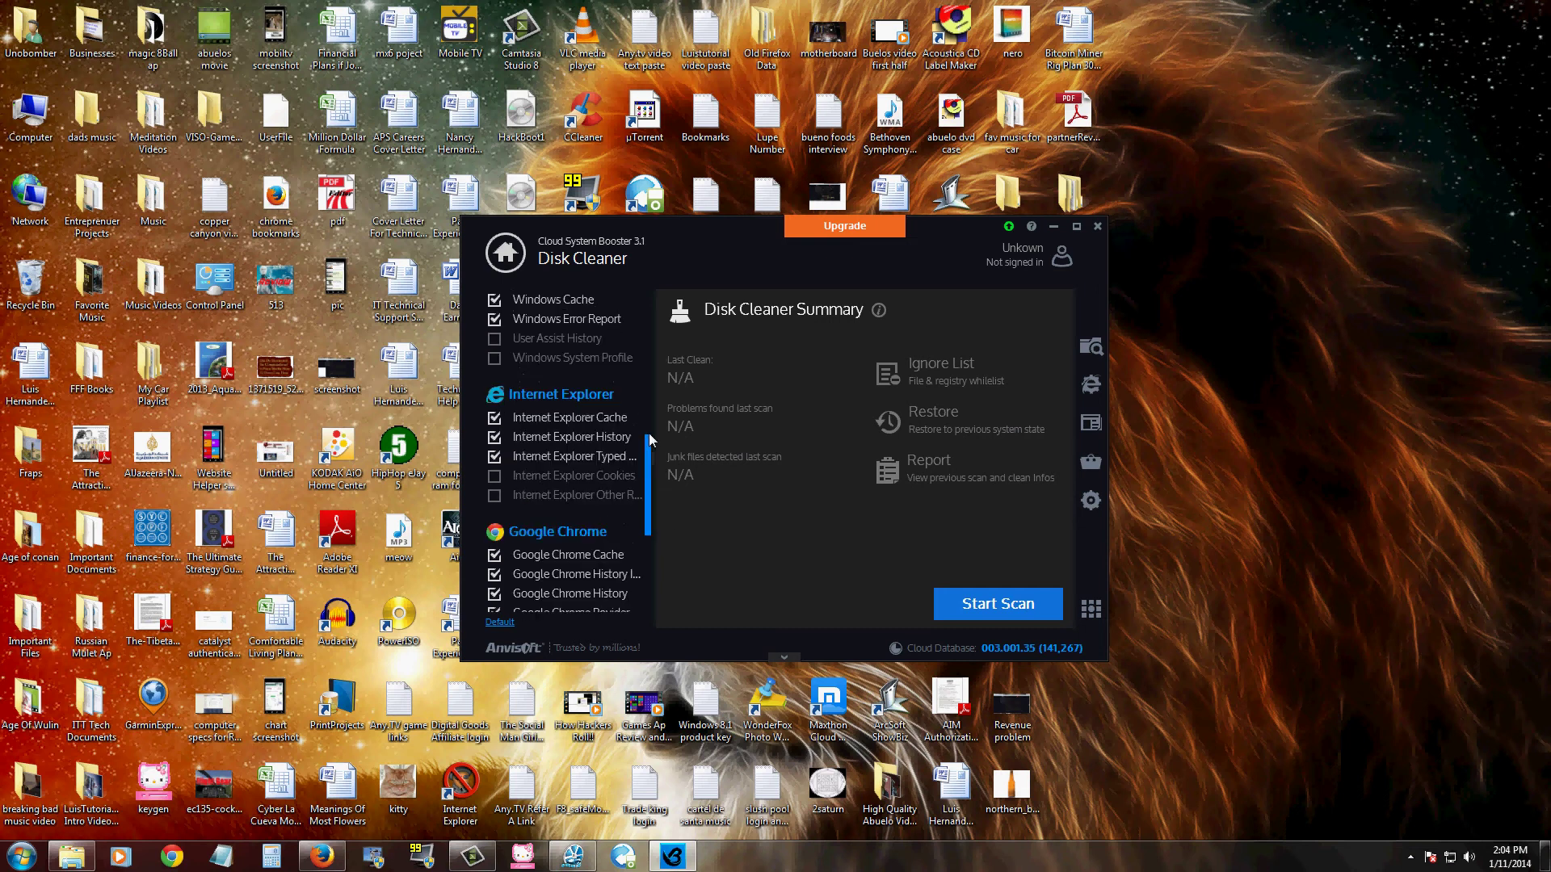
scroll(642, 529, up, 2)
Scan the disk, decline leaving in the Tips dialog, clear 6.69 GB of junk and finish
click(978, 603)
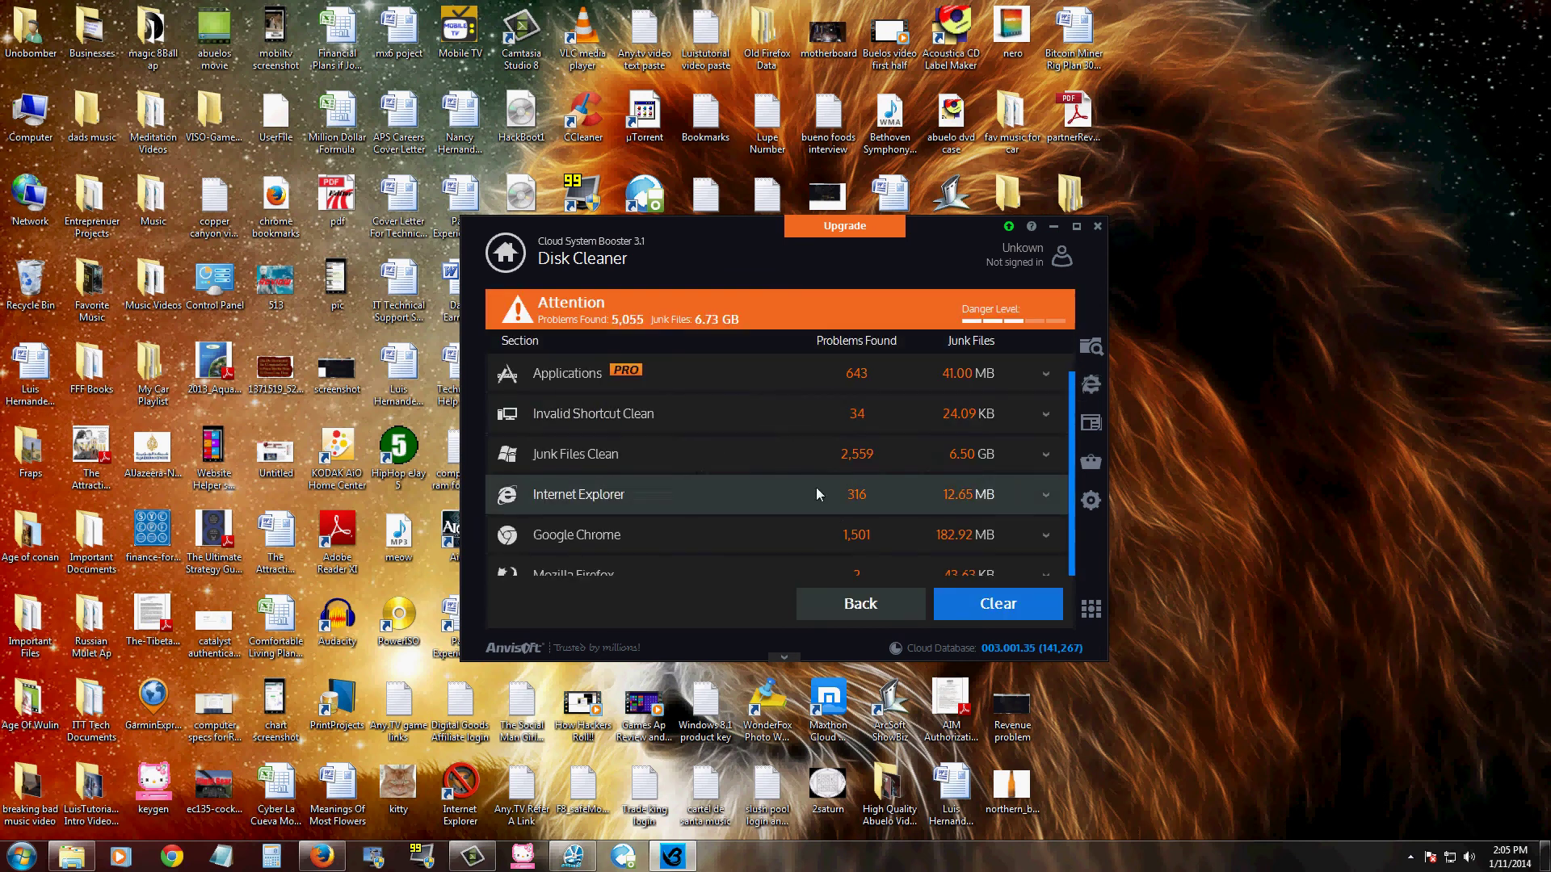
click(1080, 382)
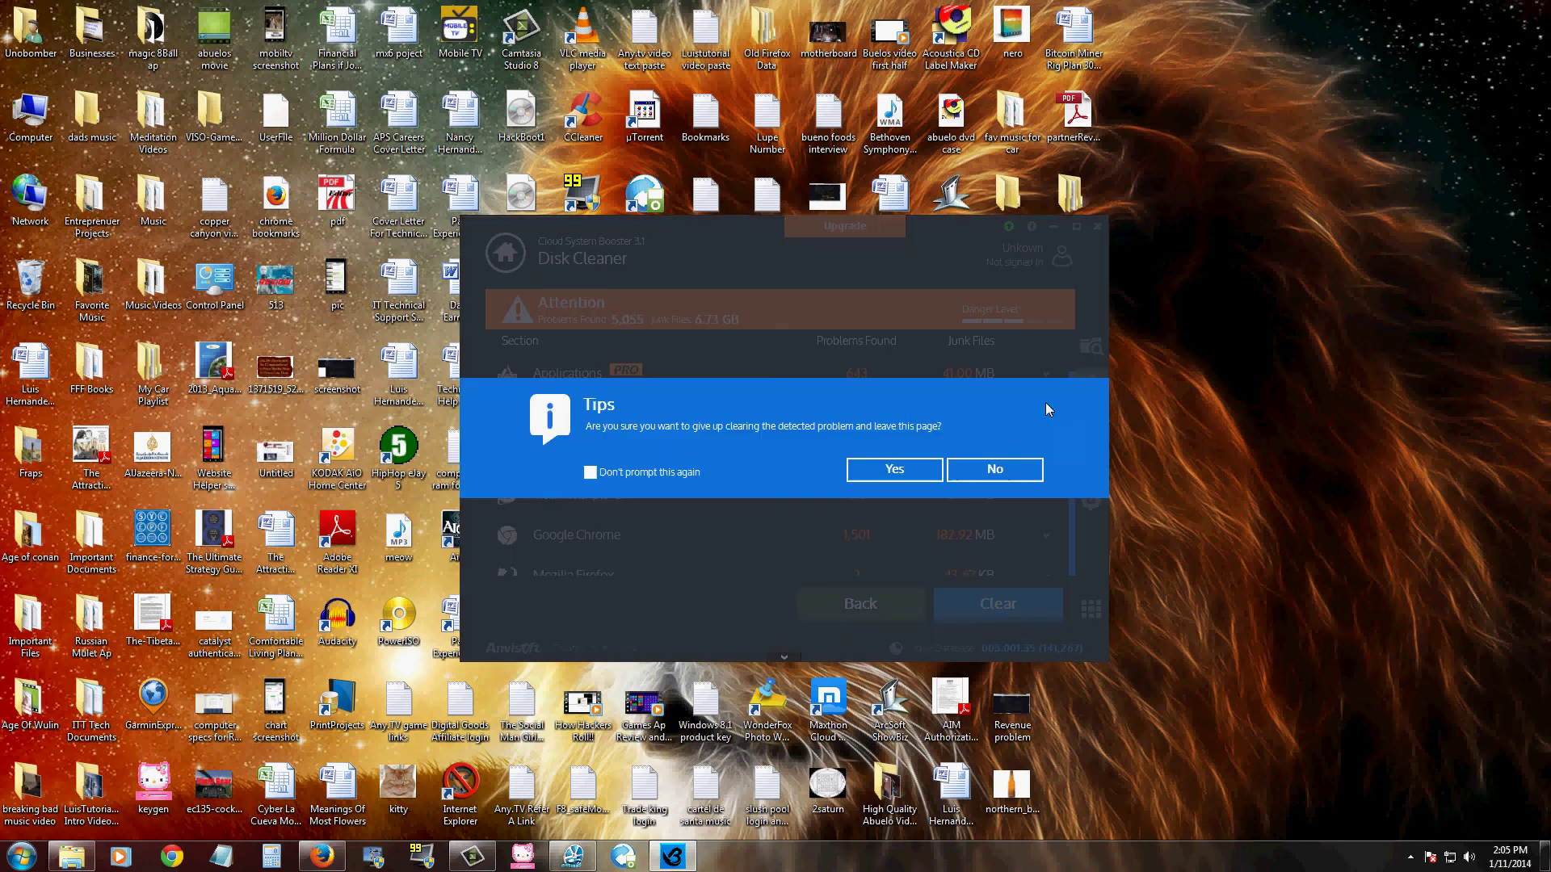
click(995, 470)
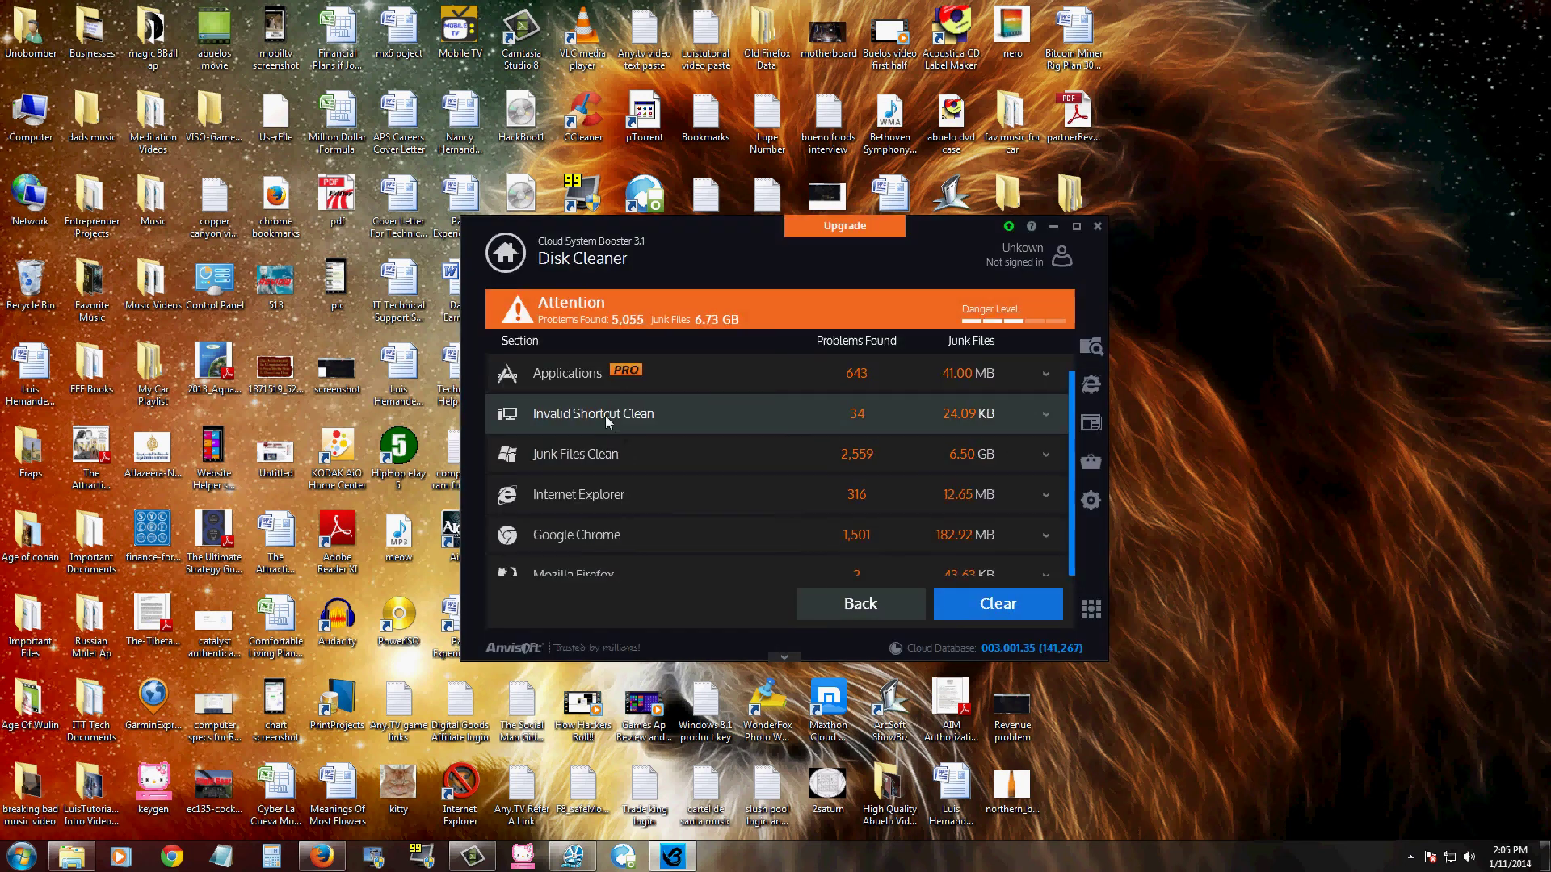
click(994, 606)
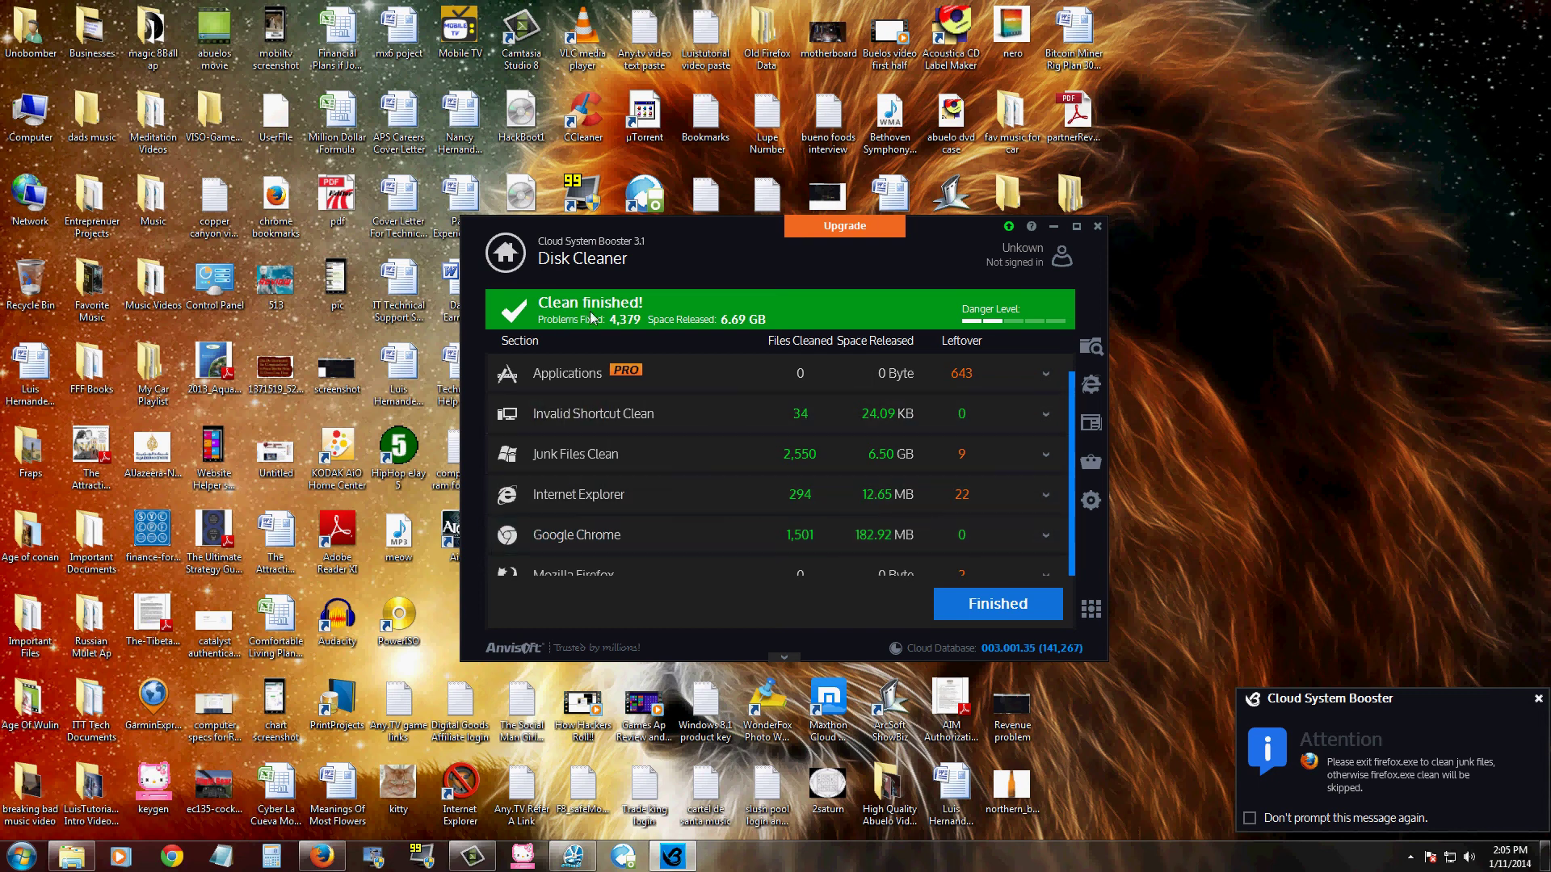
click(509, 255)
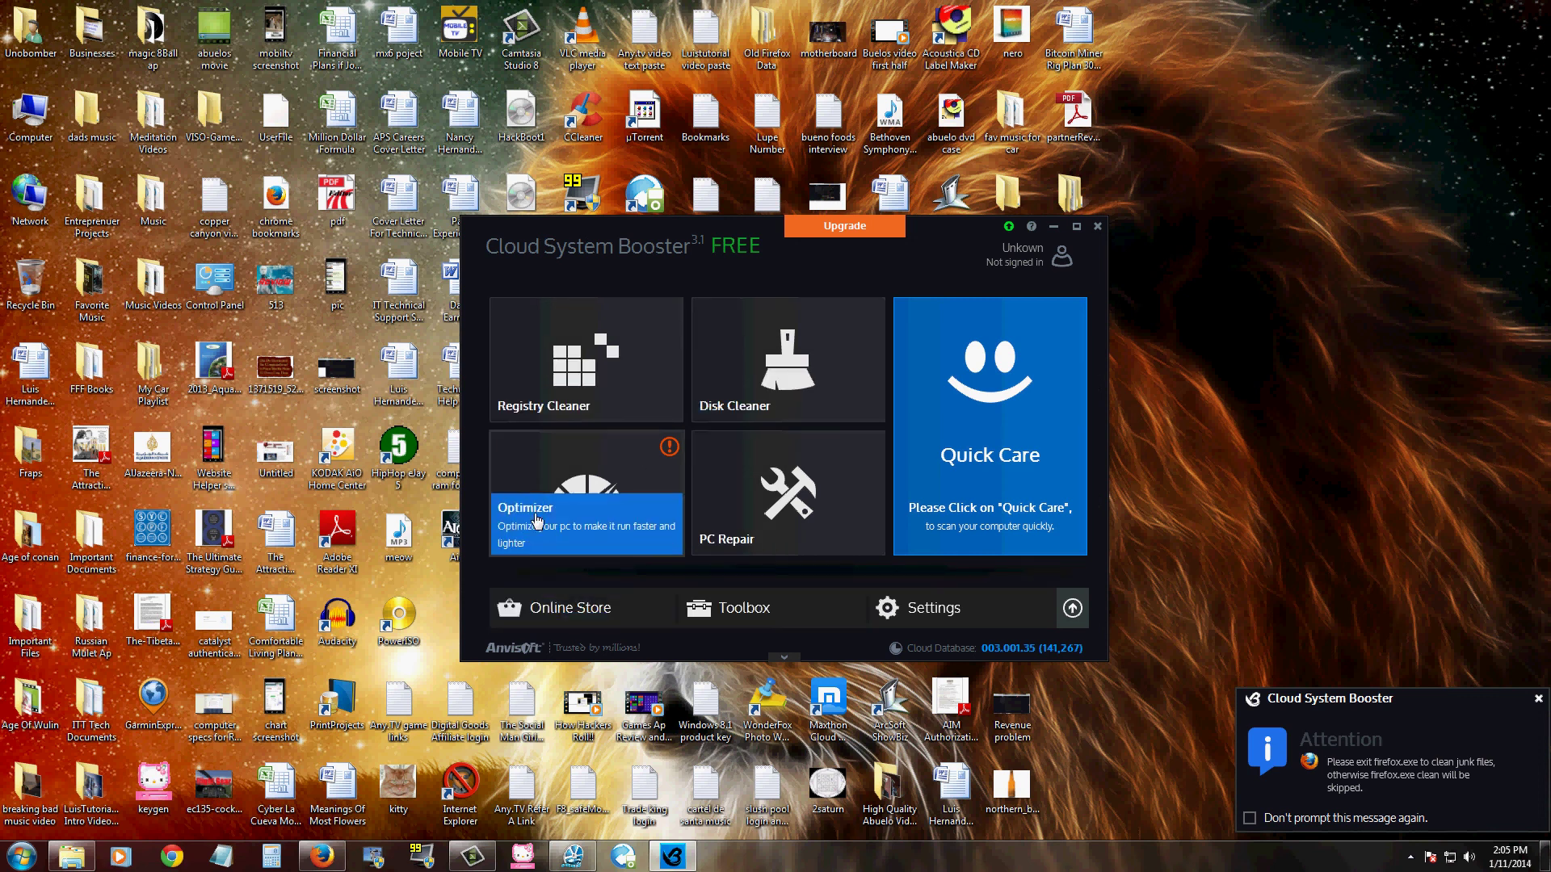
Run the Optimizer scan, fix the nine detected problems, and finish back to home
click(569, 475)
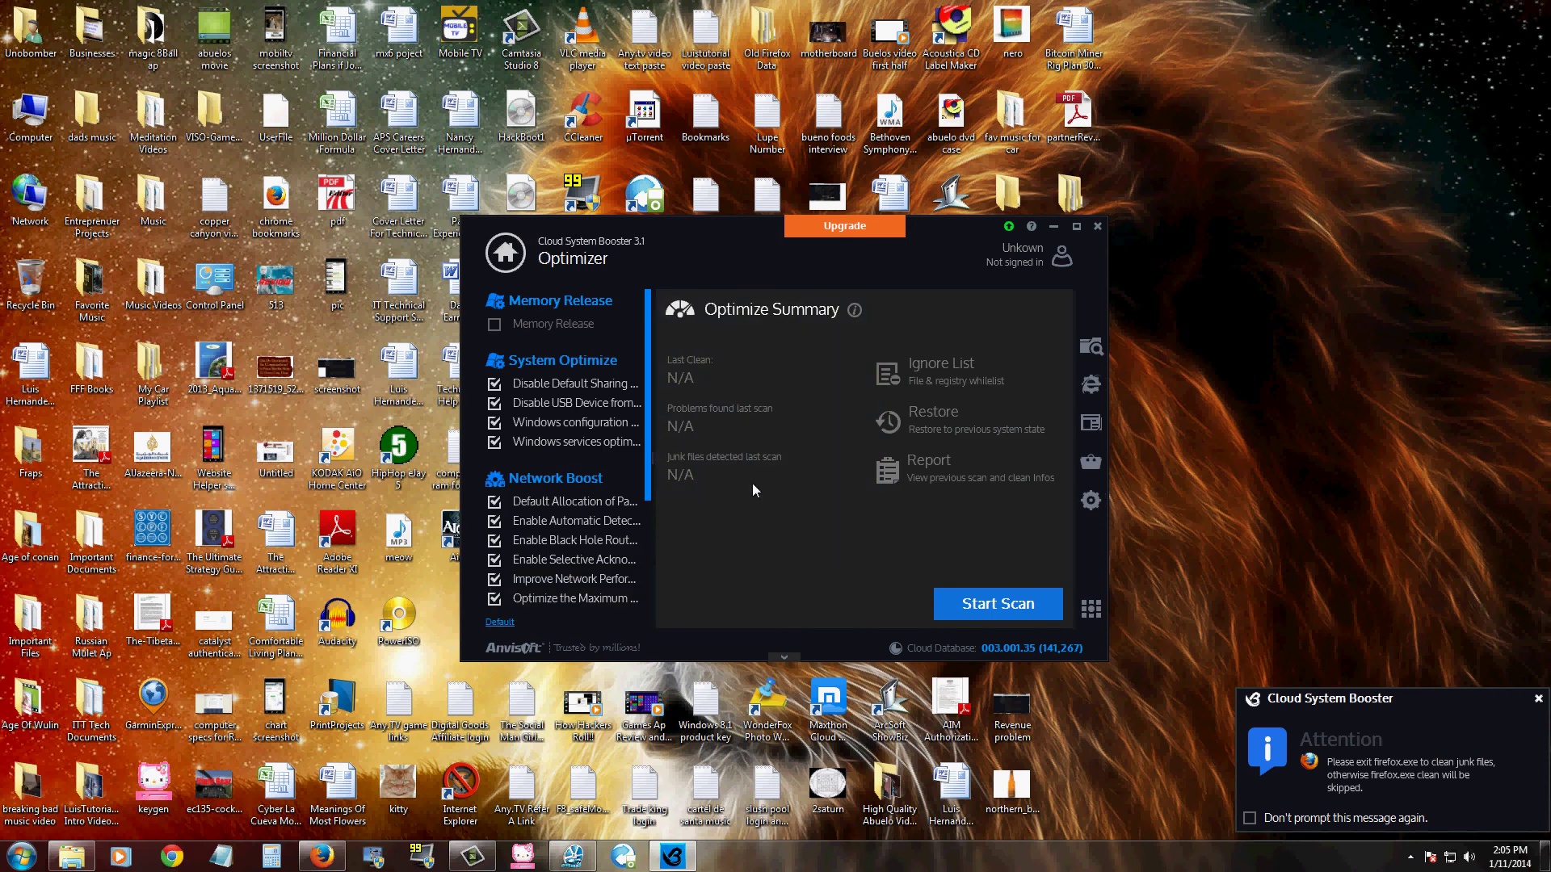
click(1004, 617)
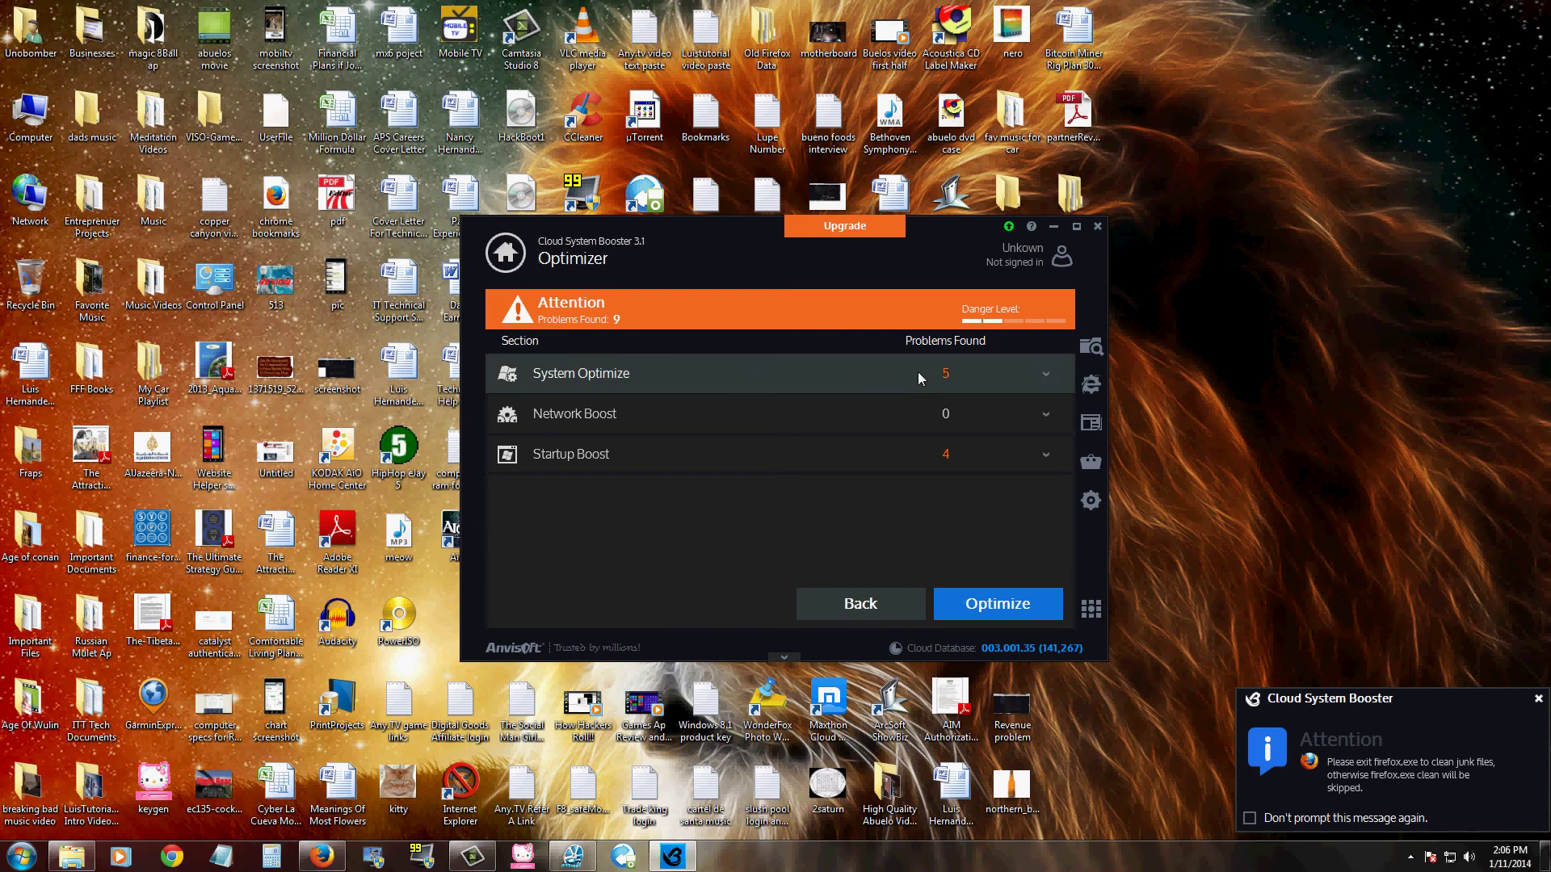
click(999, 607)
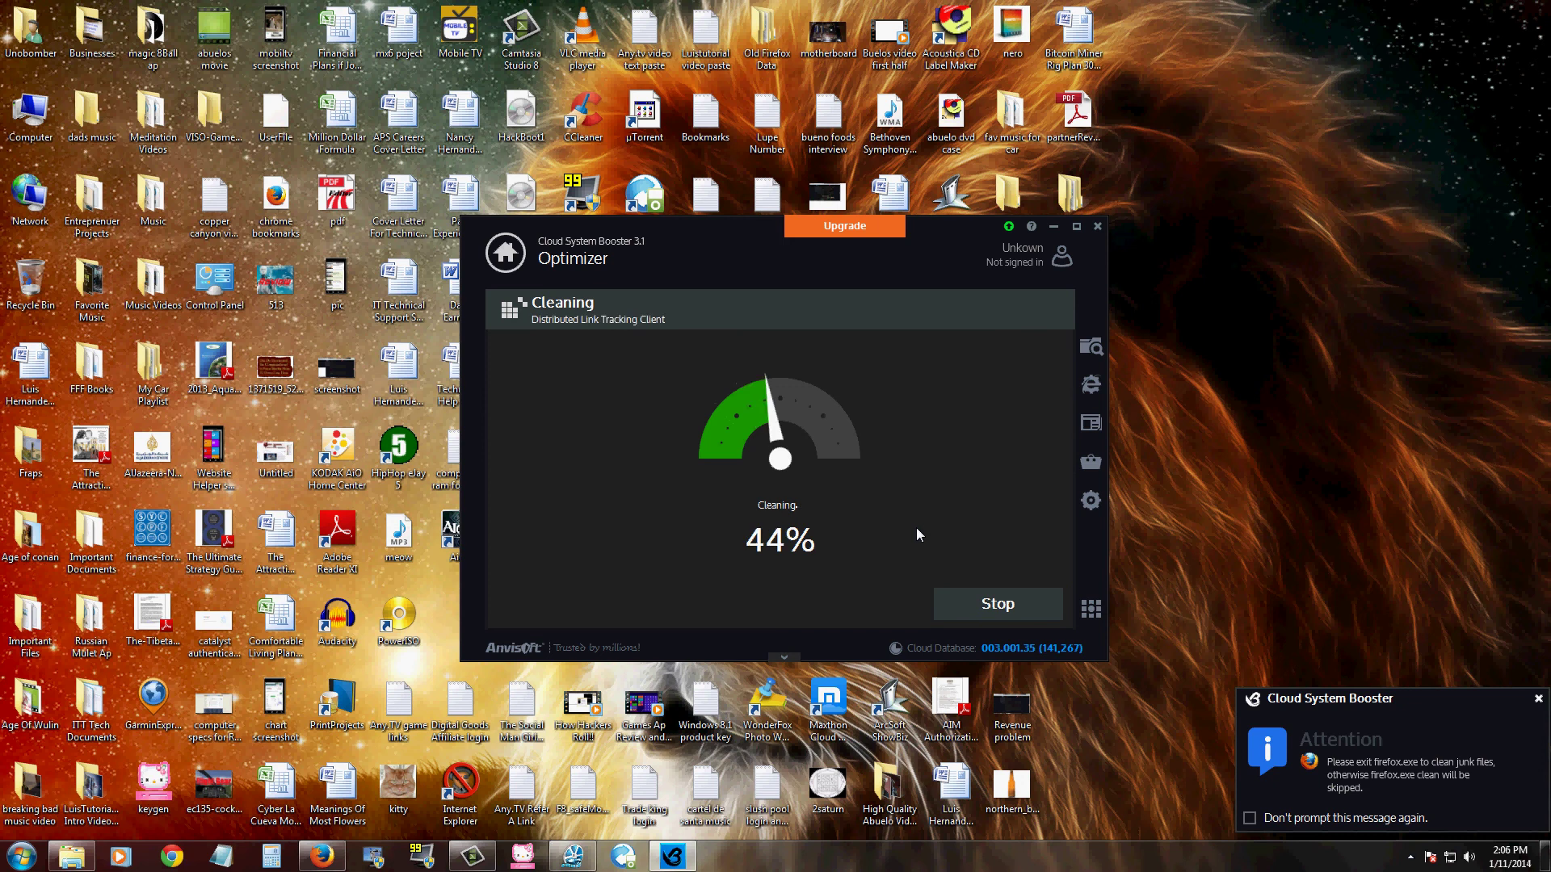
click(975, 608)
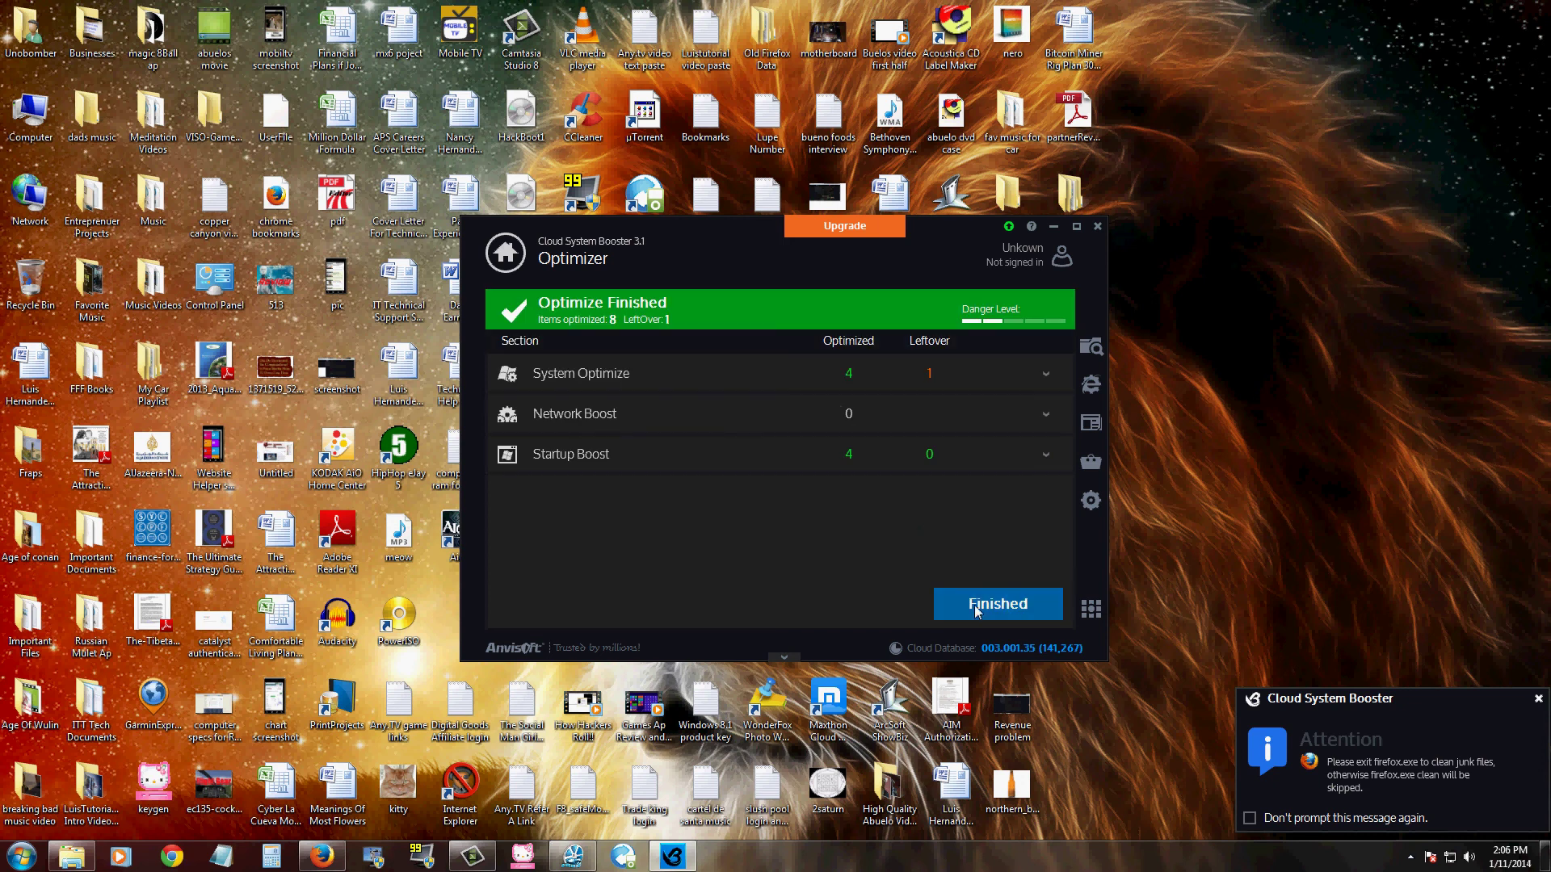
mouse_move(789, 491)
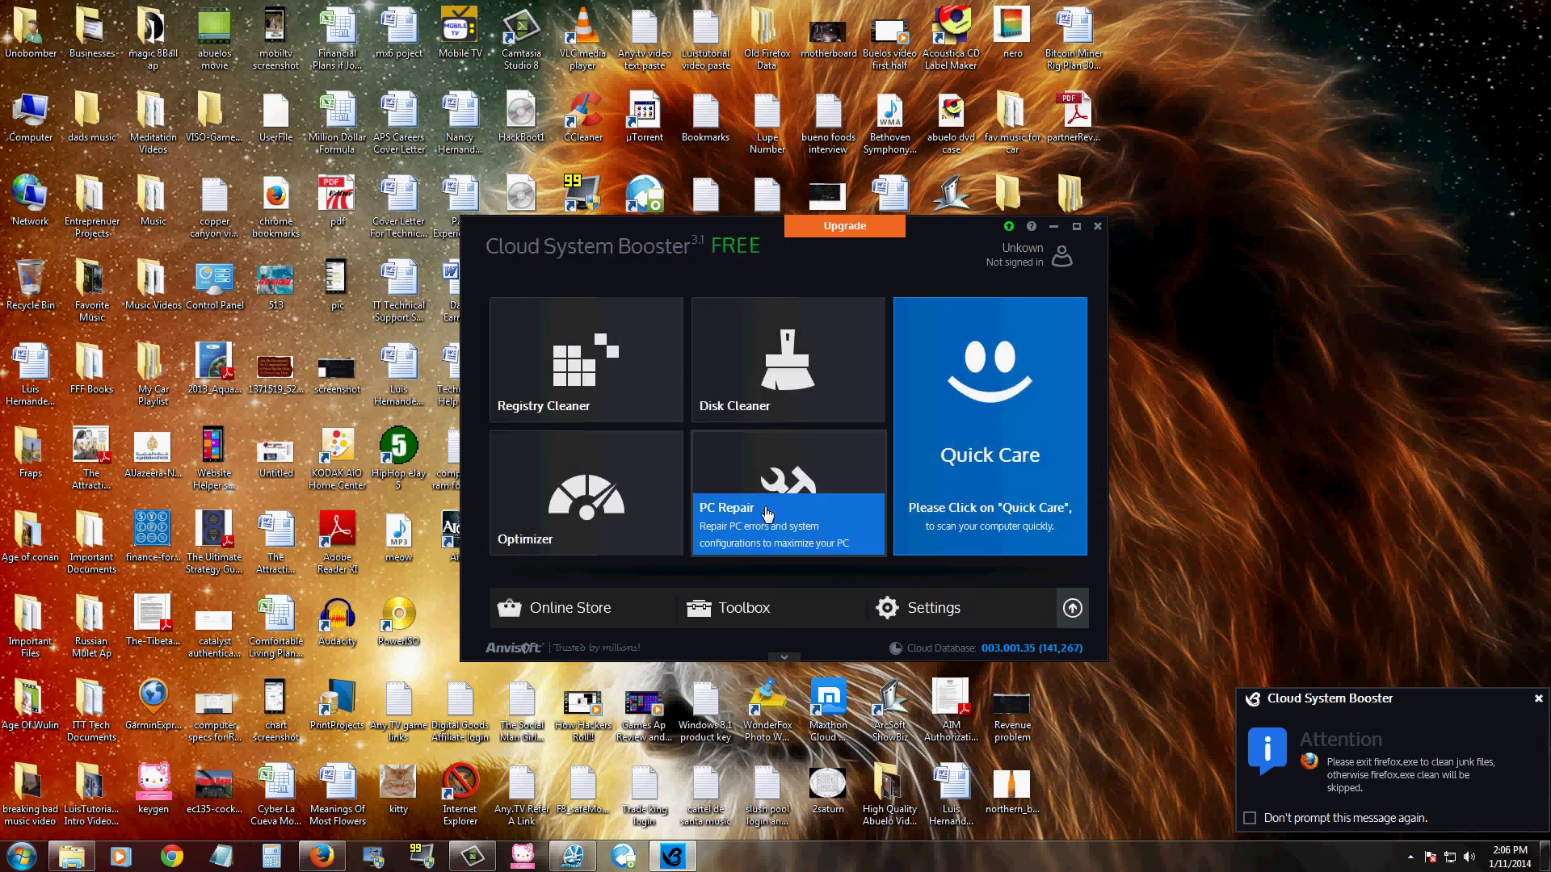
Run a PC Repair scan, confirm the Everything is OK result, and return home
click(772, 476)
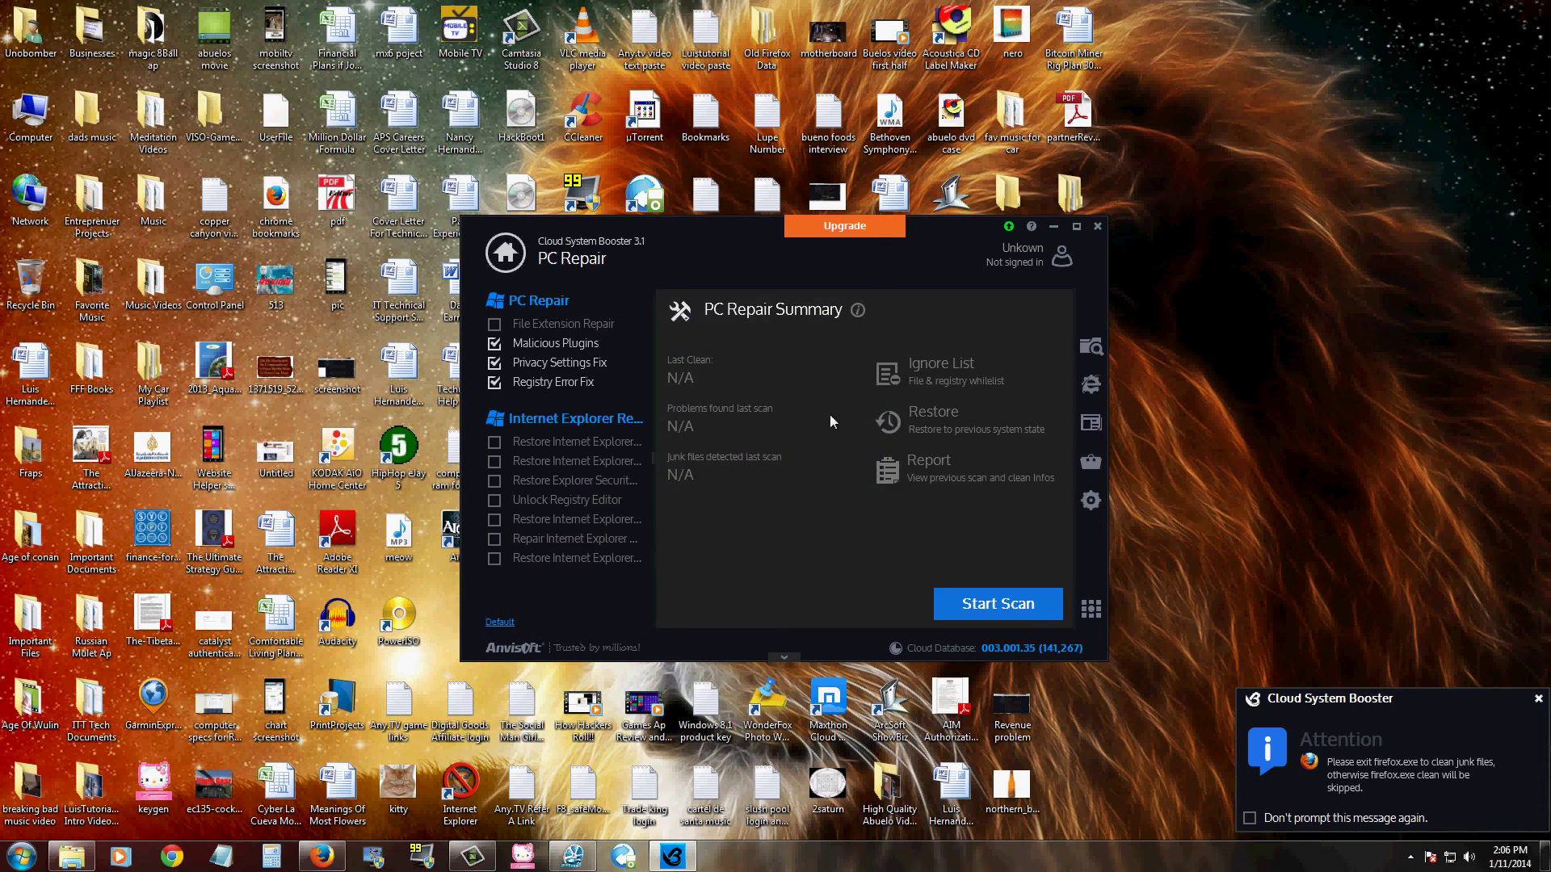
click(985, 602)
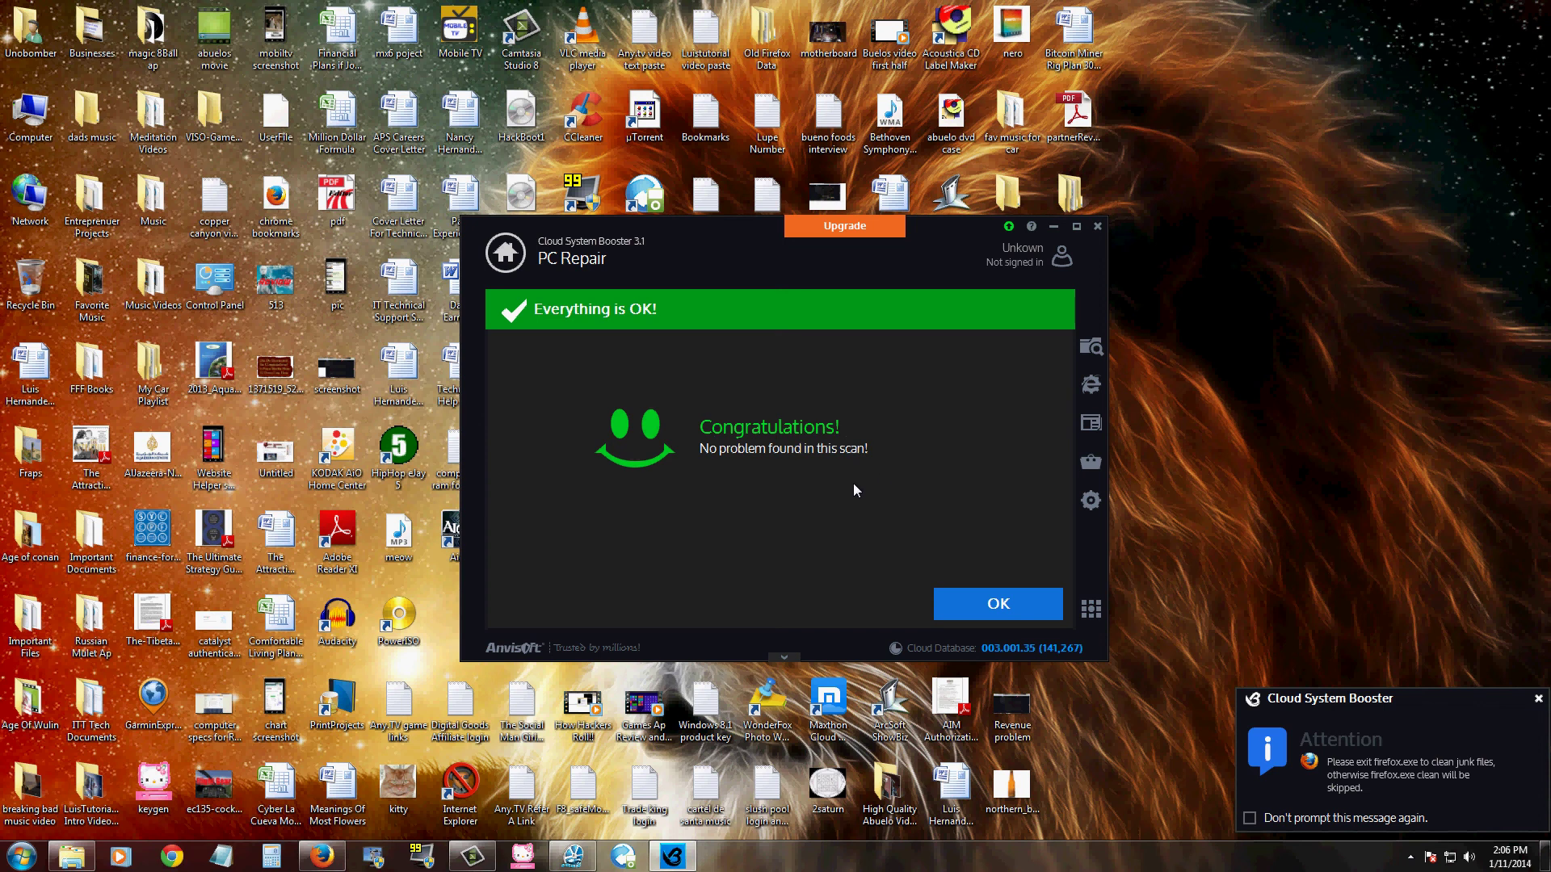
click(990, 617)
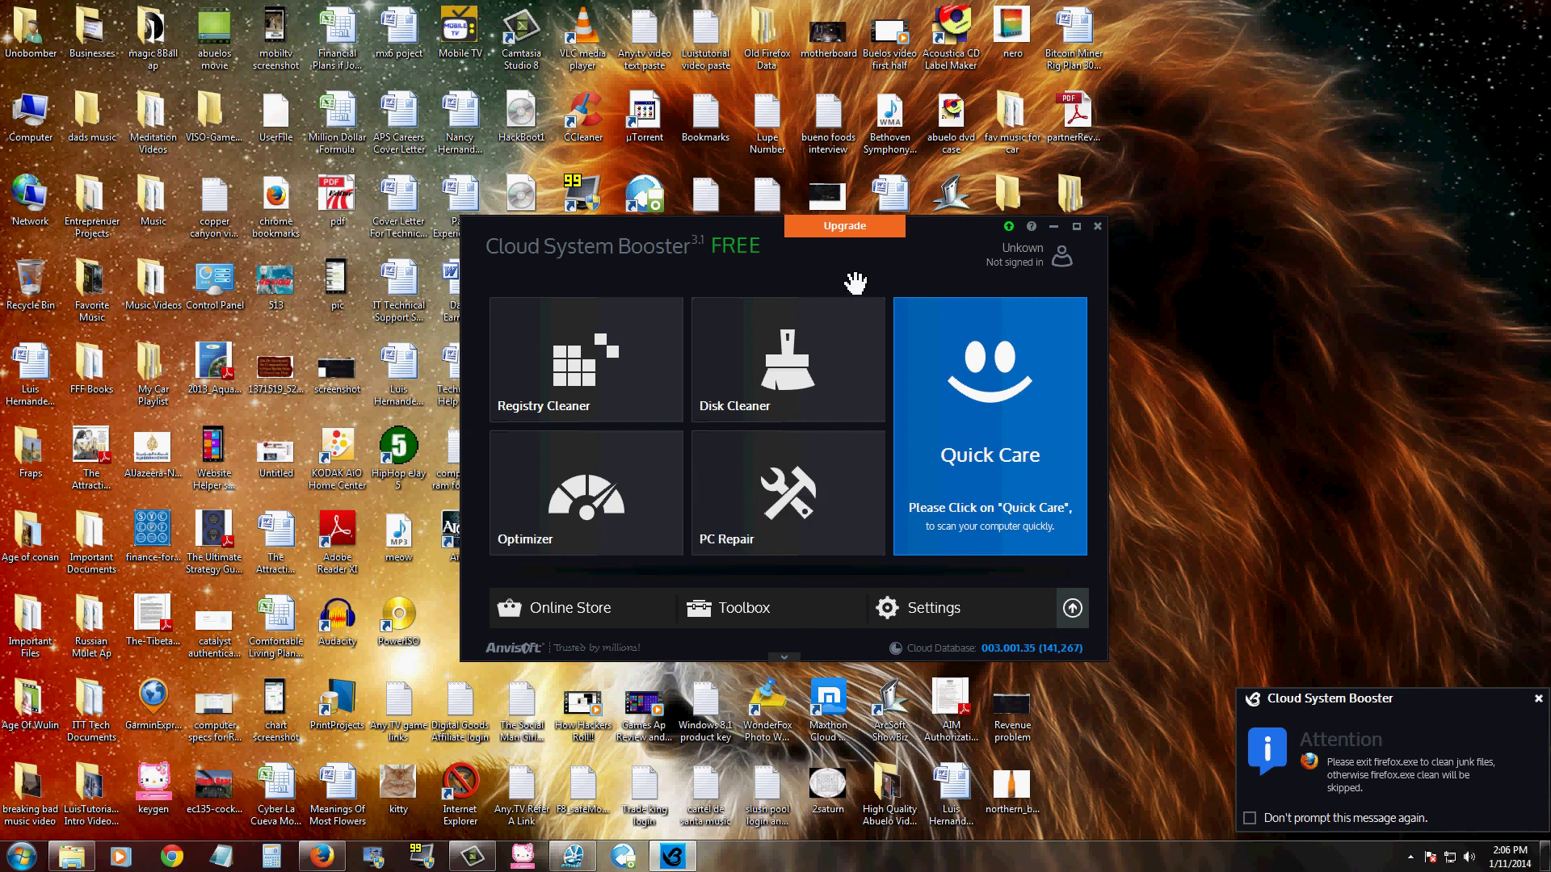
drag(856, 283, 851, 278)
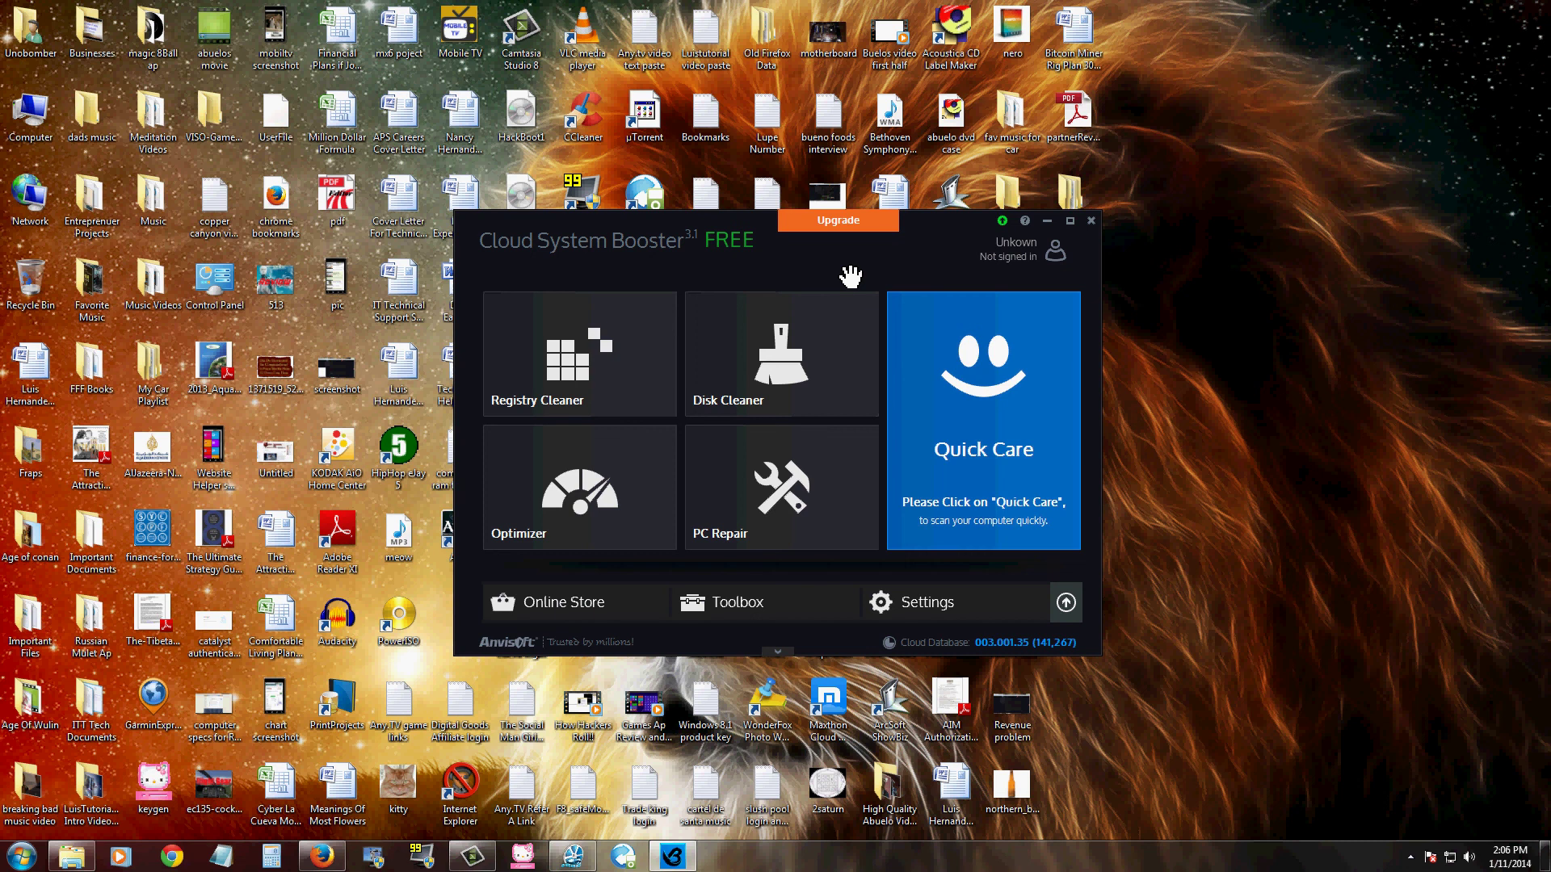
click(587, 391)
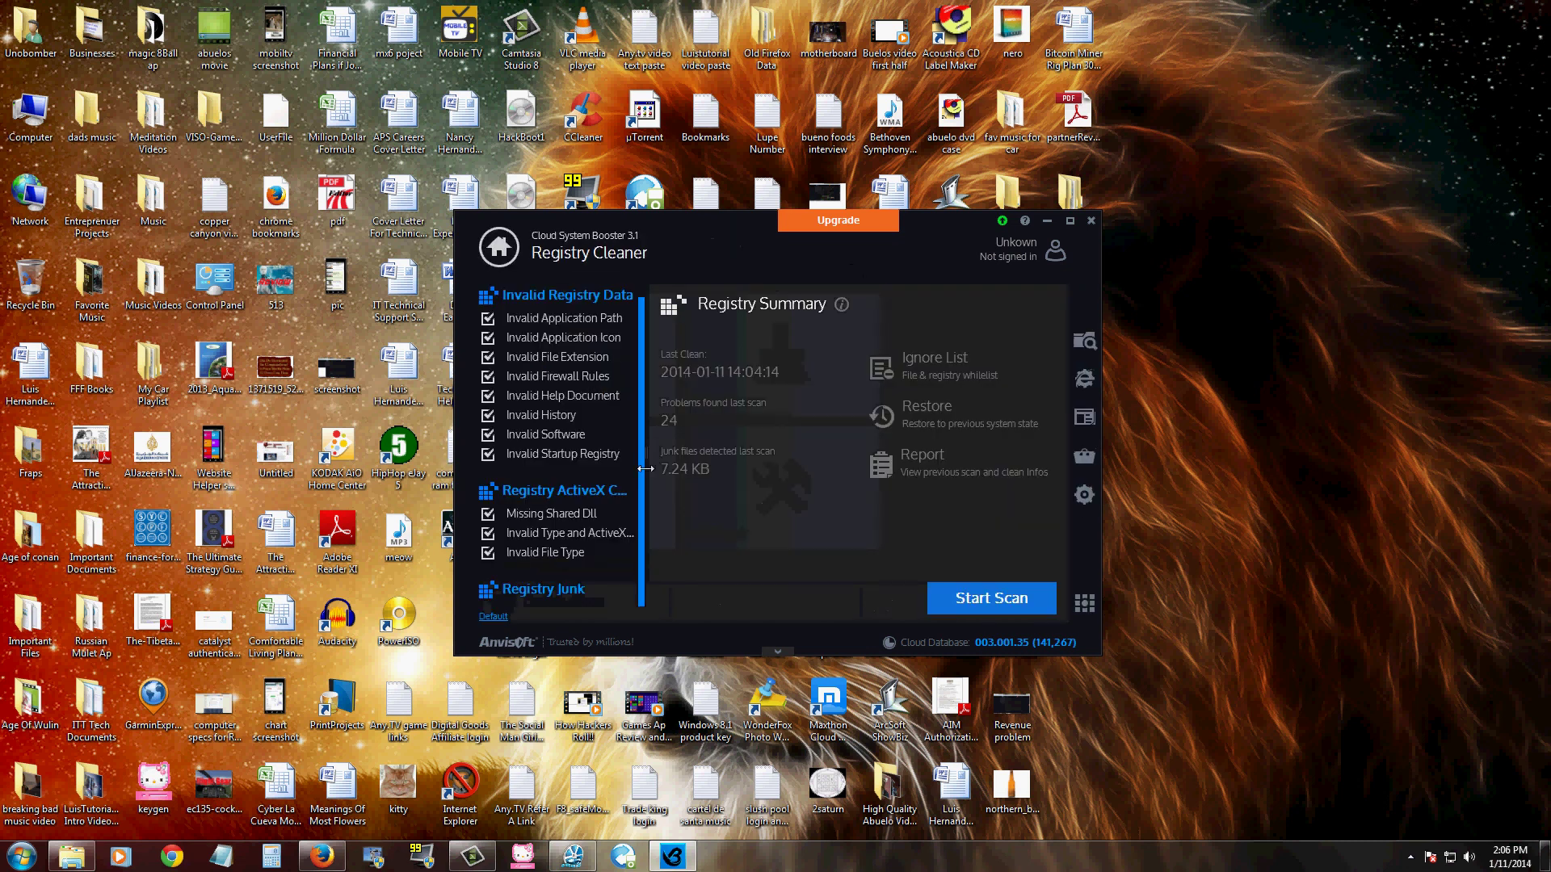
click(498, 248)
click(775, 364)
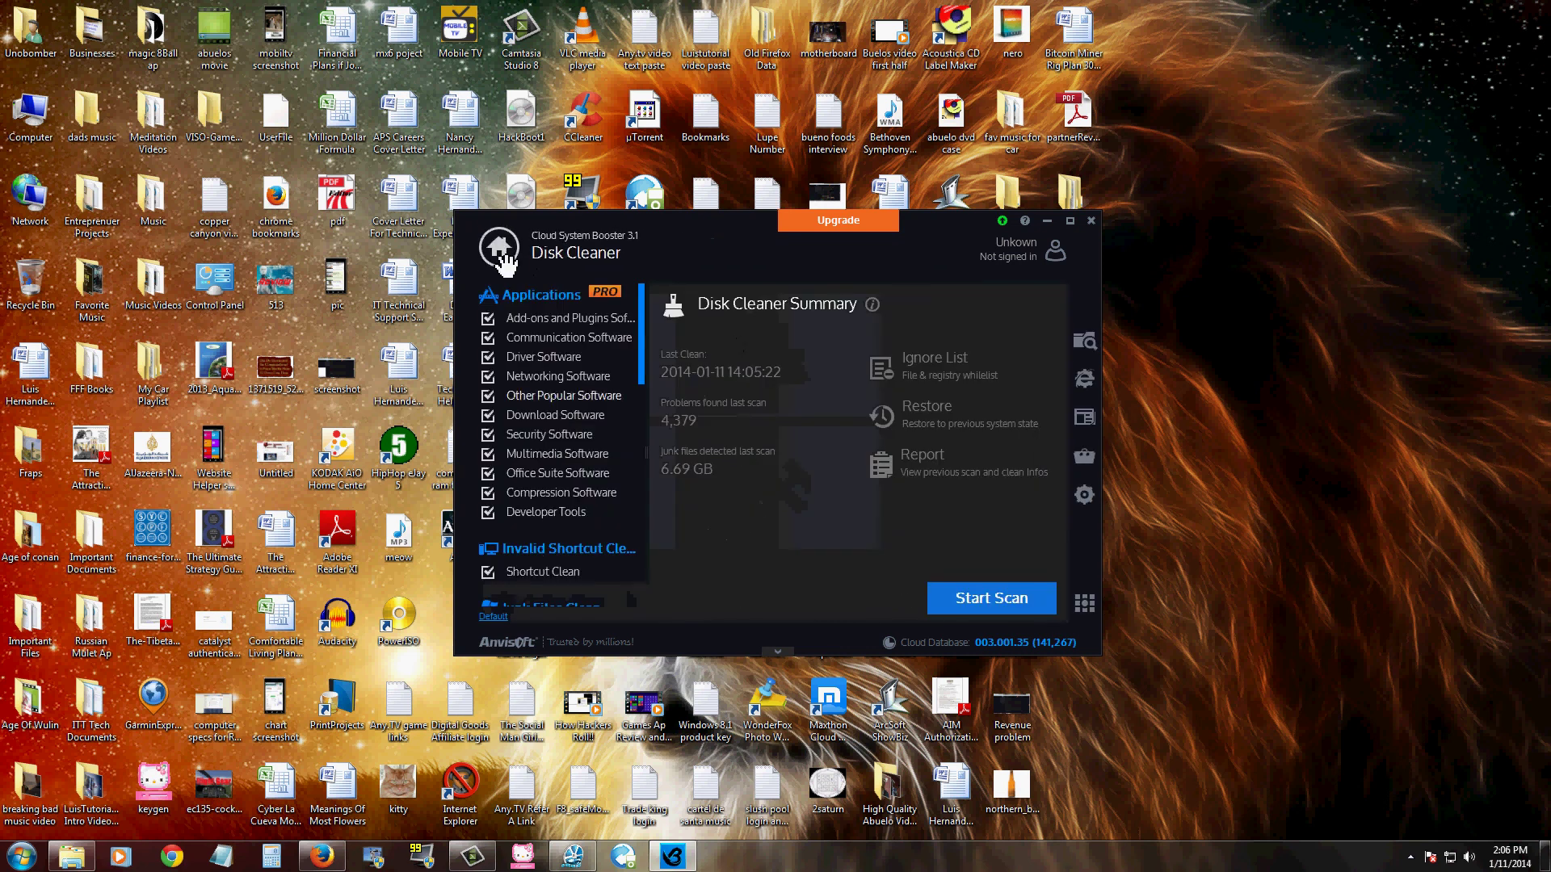
click(498, 247)
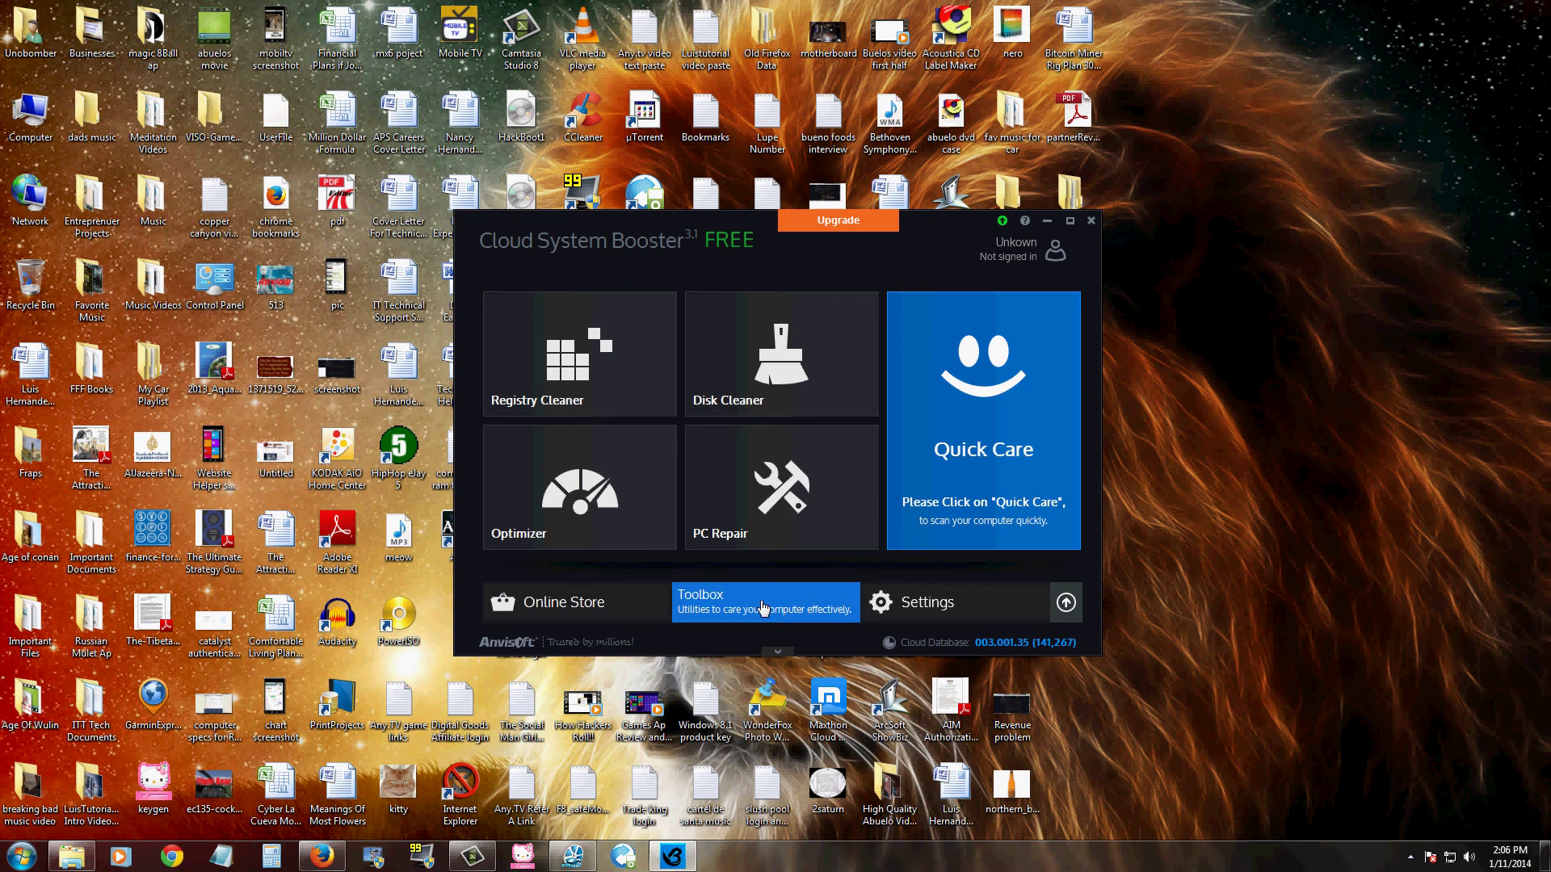
click(728, 602)
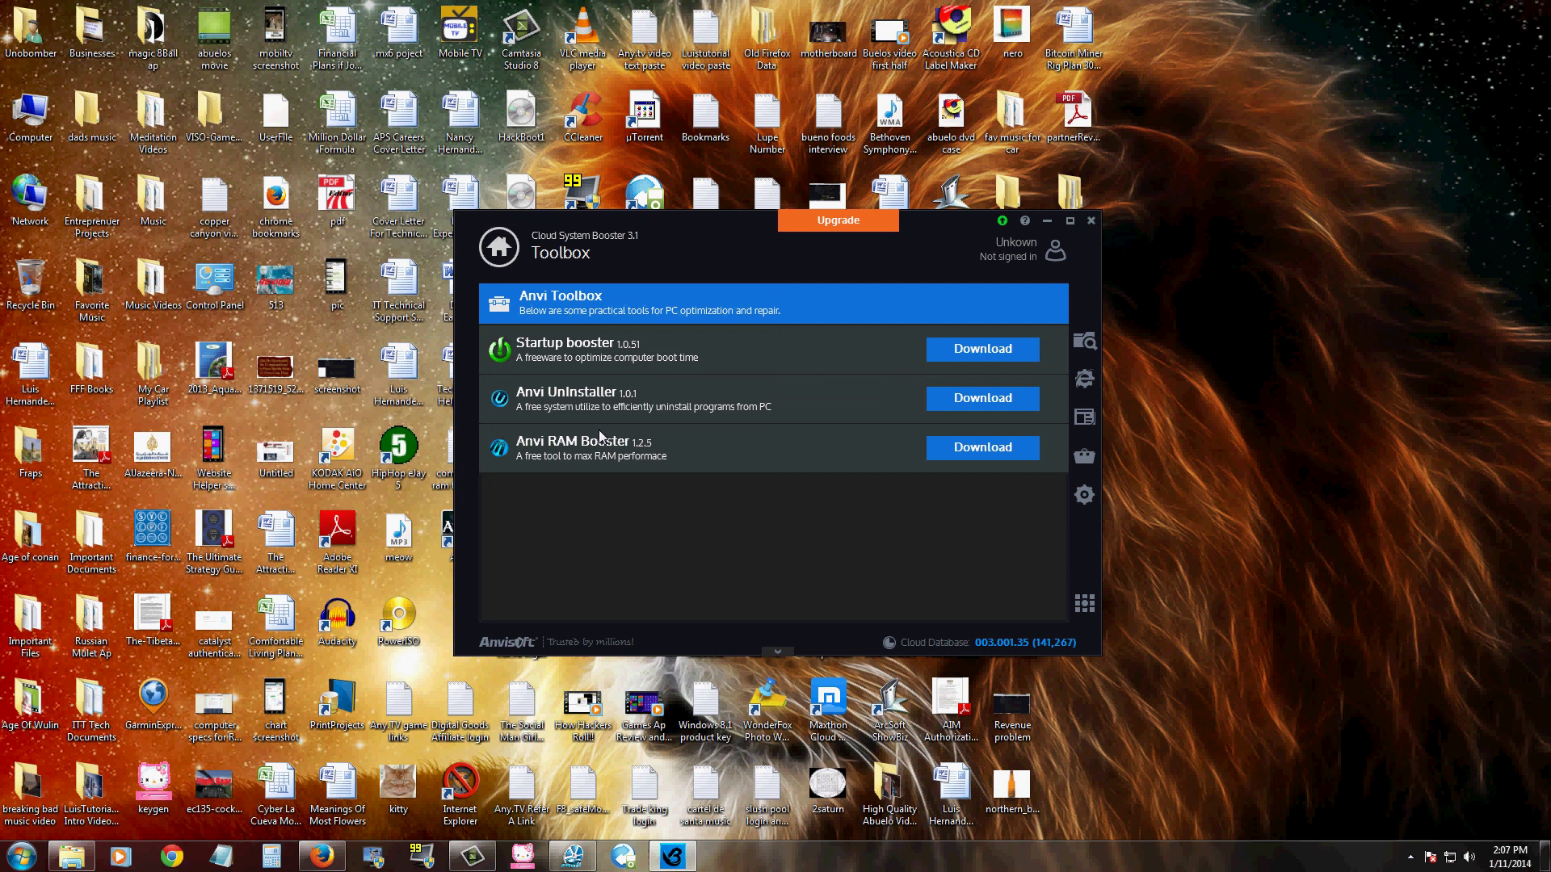
click(499, 248)
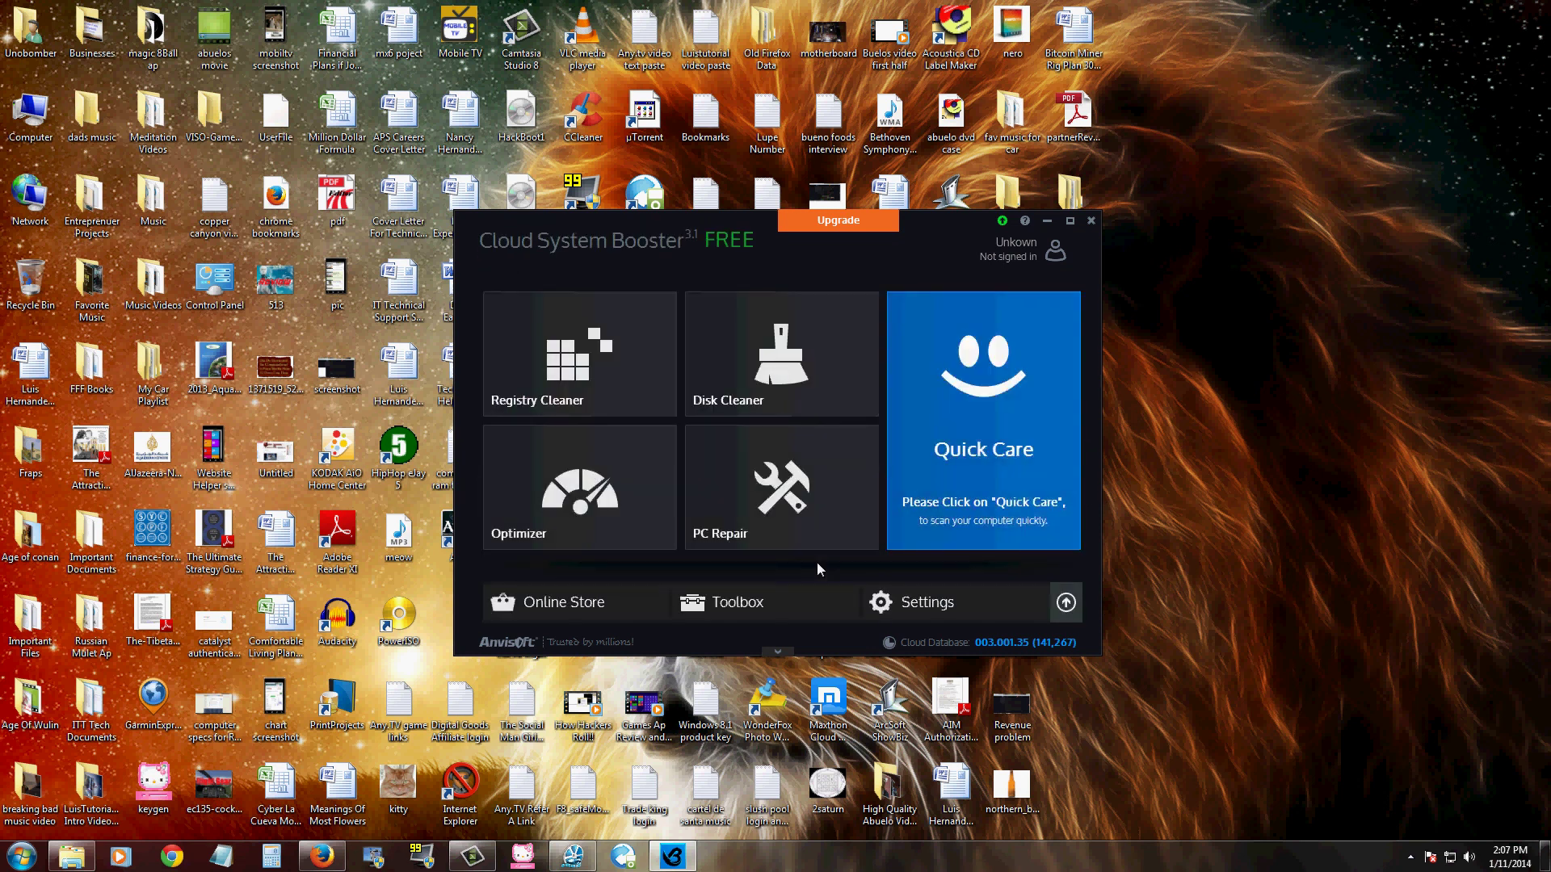
drag(923, 258, 929, 268)
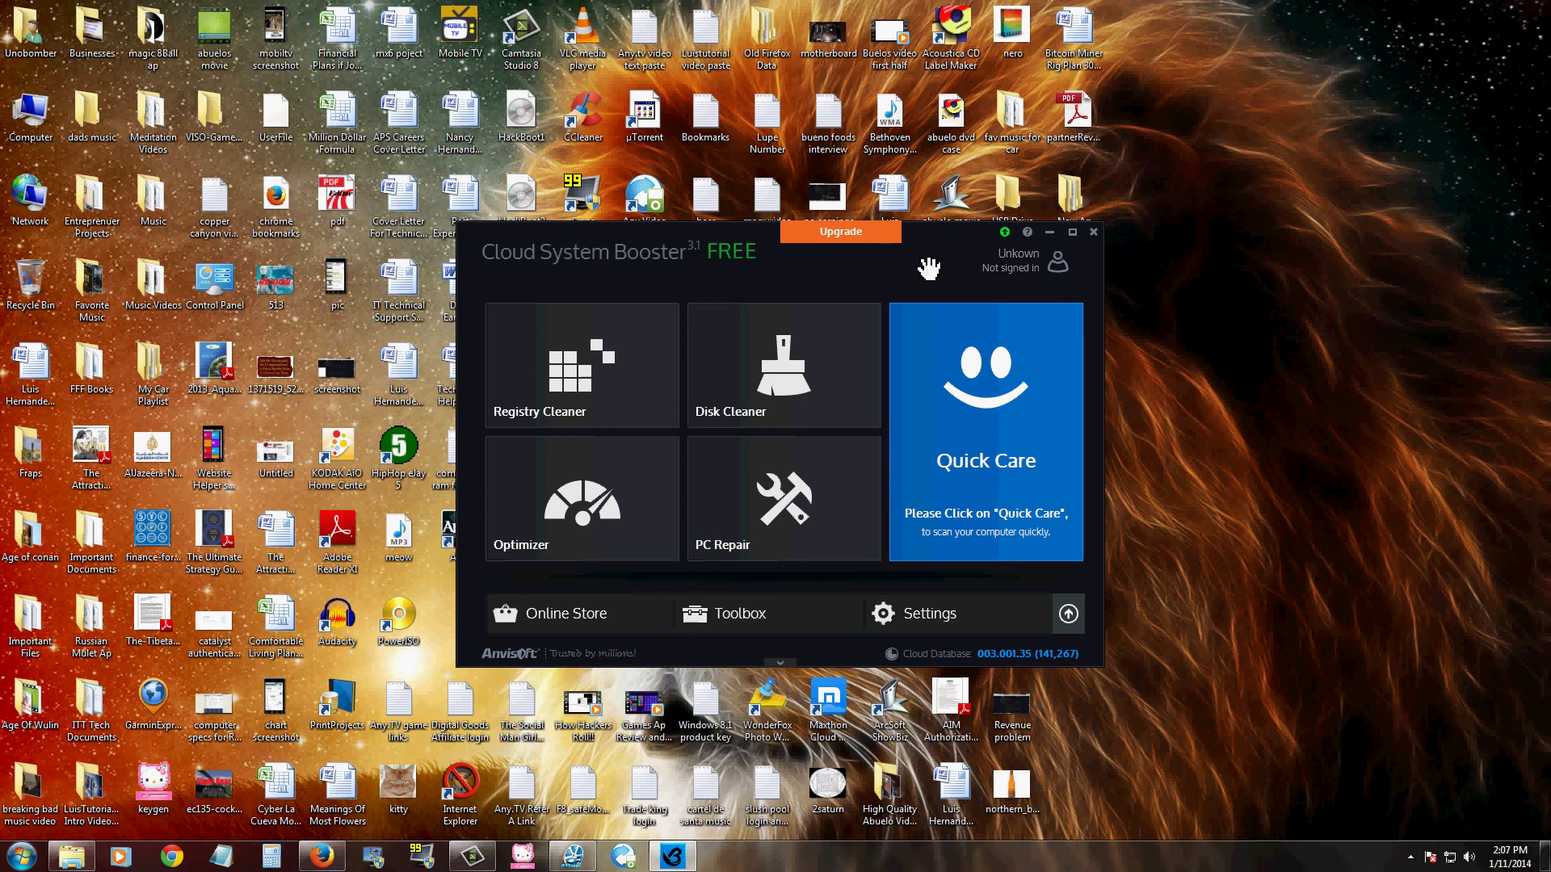